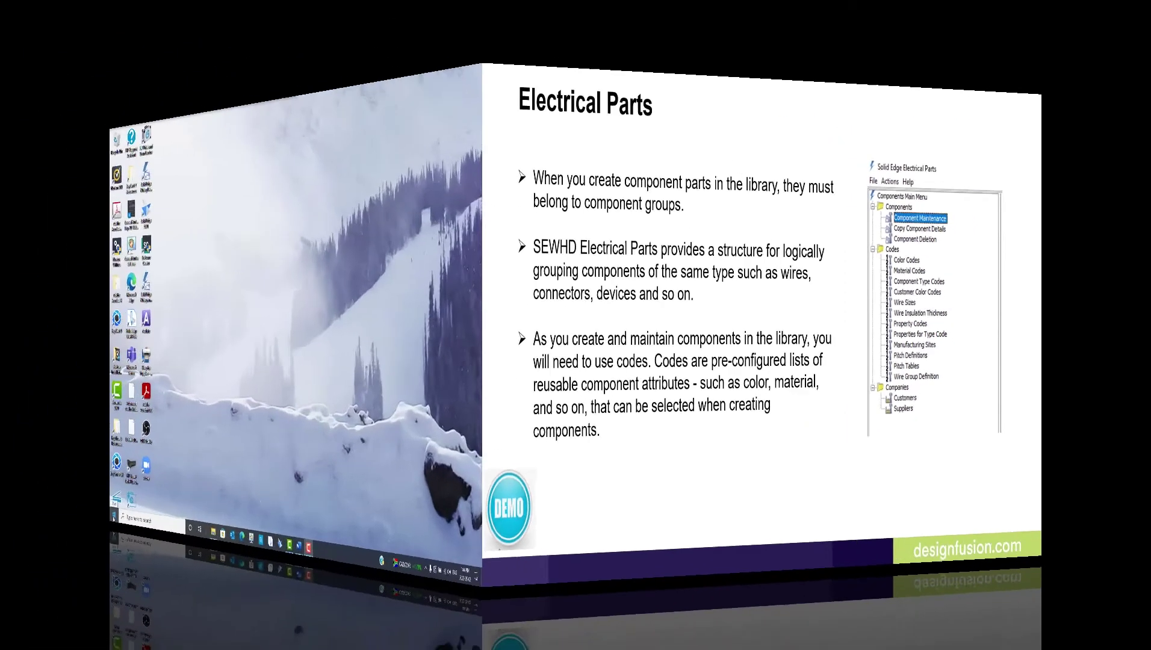
Launch Solid Edge Electrical Parts 2021 from the Siemens Solid Edge Wiring and Harness program folder.
scroll(98, 475, down, 3)
scroll(99, 478, down, 15)
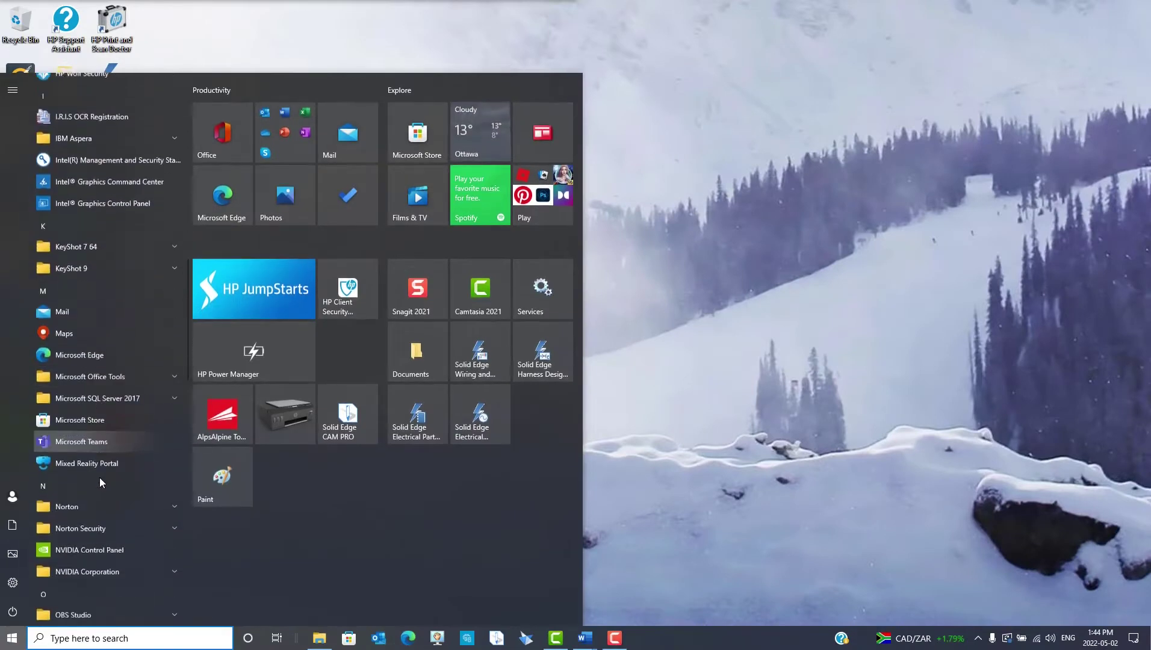
click(143, 249)
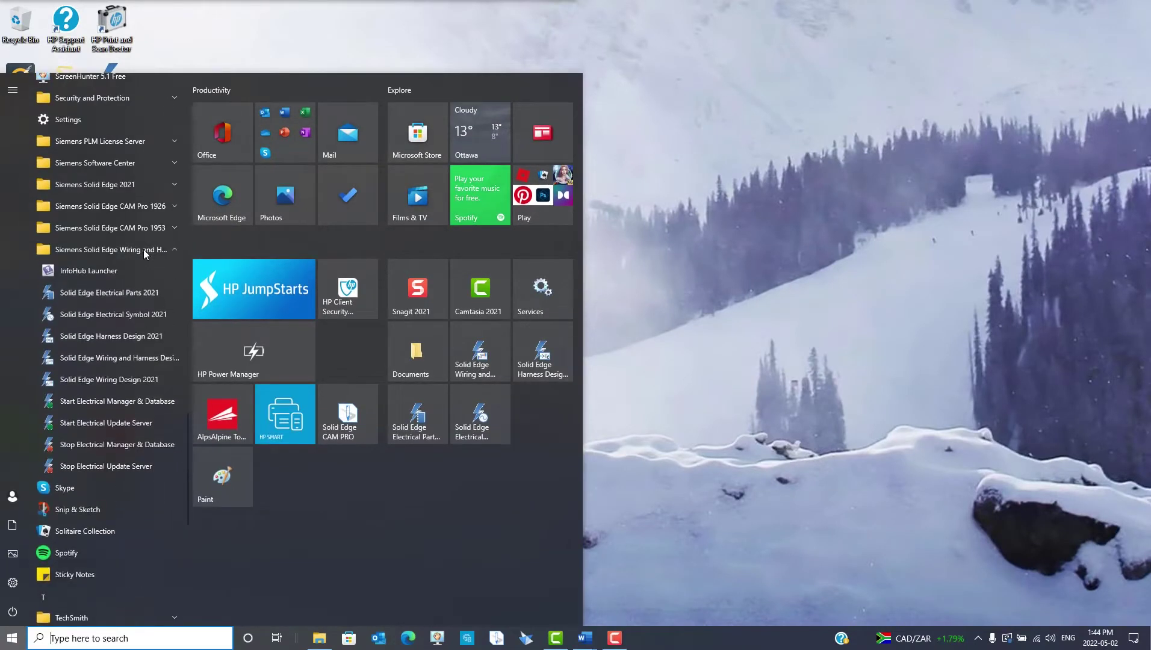
click(140, 293)
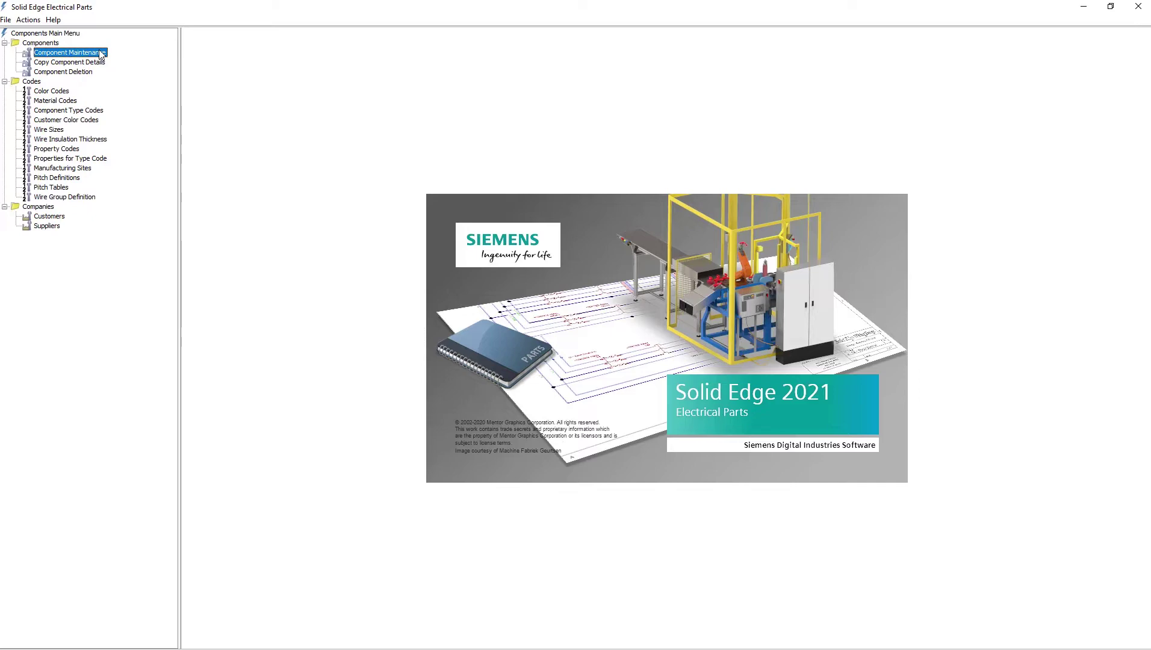
Open Component Maintenance and search the library for internal part number C-71332.
double_click(100, 53)
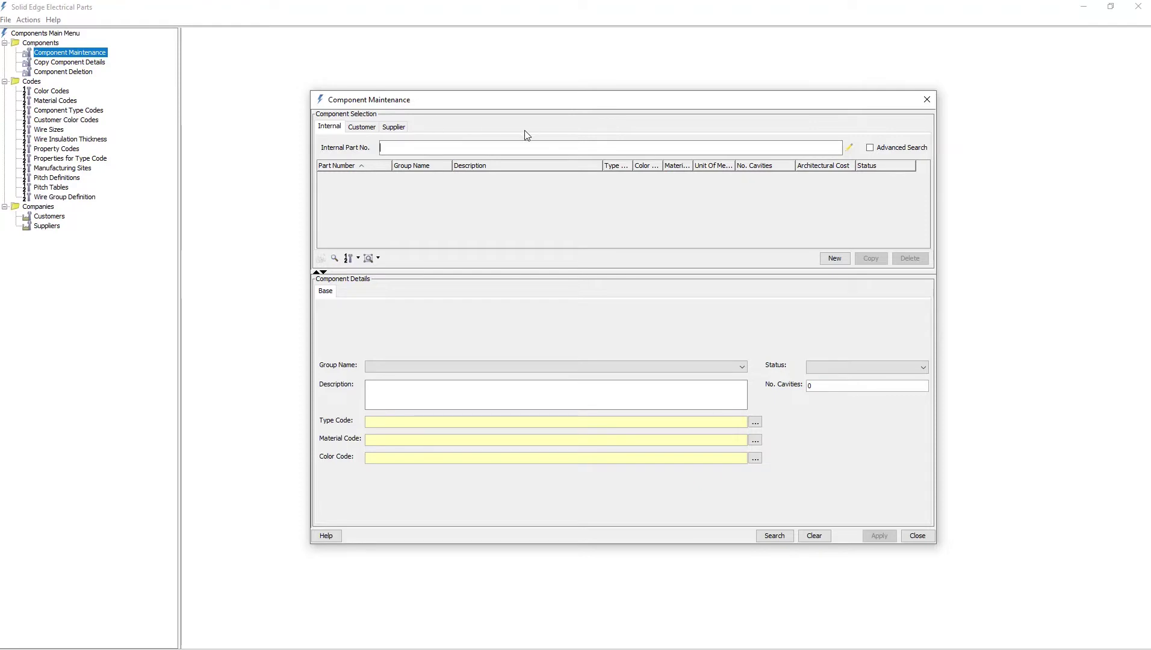
text(C)
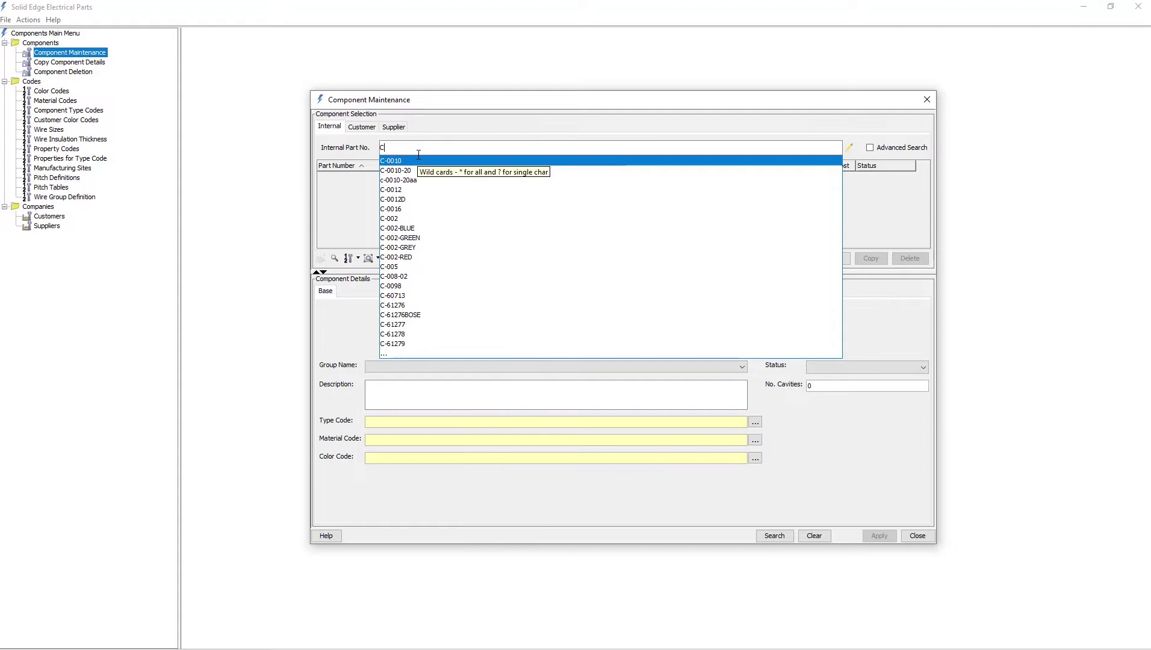
text(-)
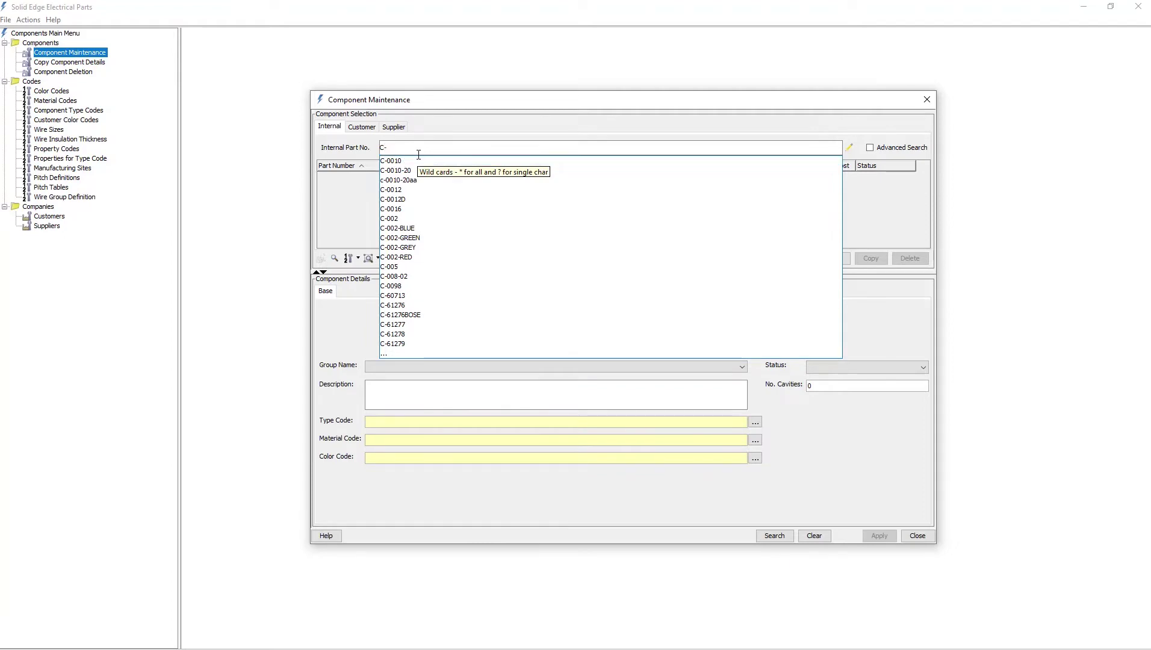
text(?1)
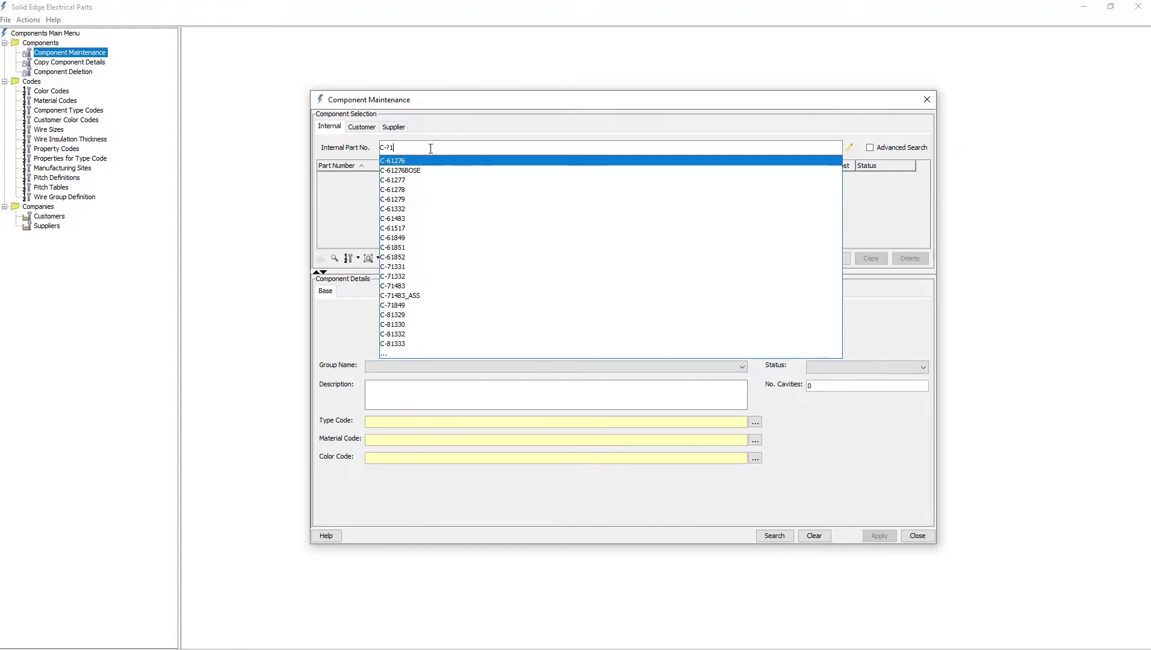
key(BackSpace)
key(BackSpace)
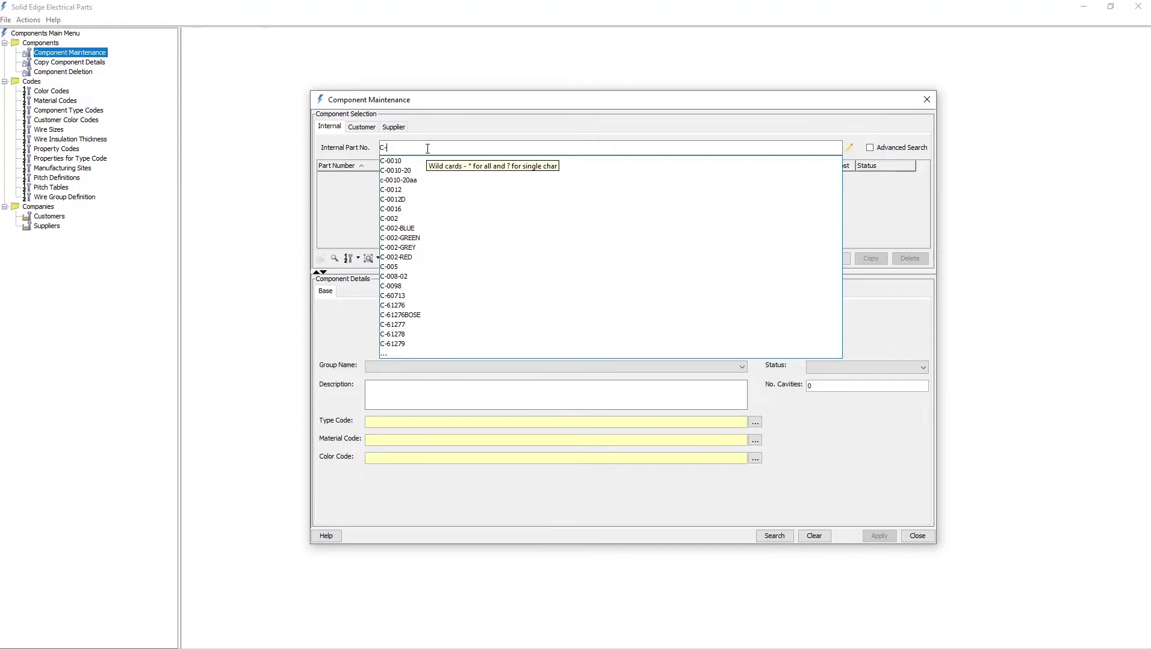
text(71332)
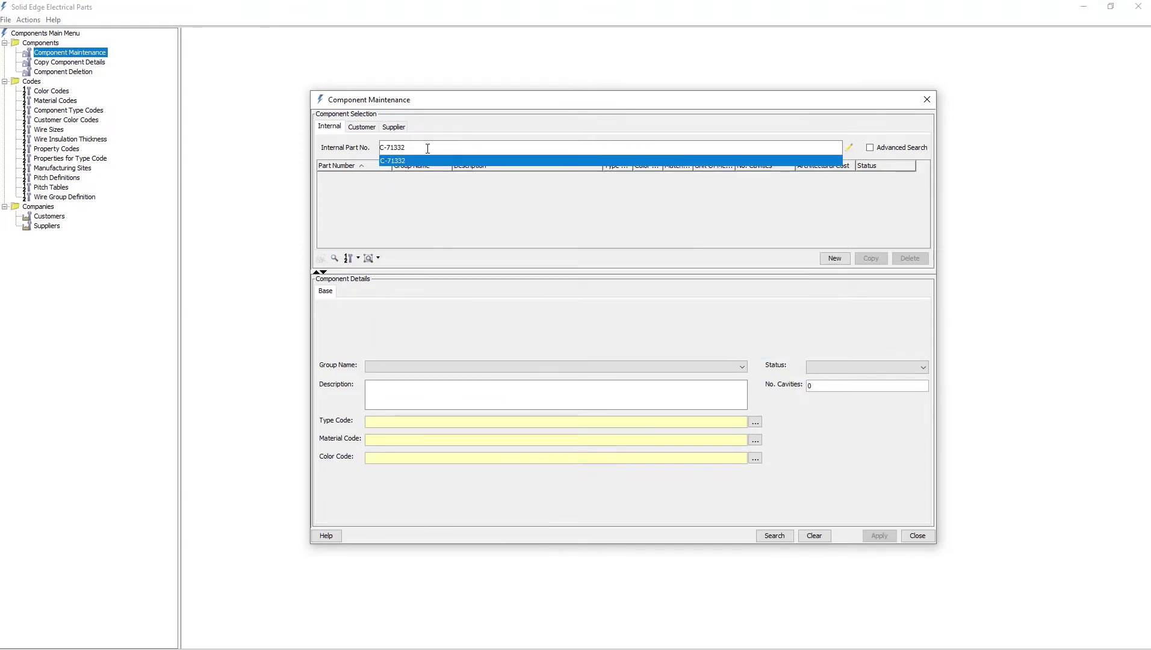
key(Return)
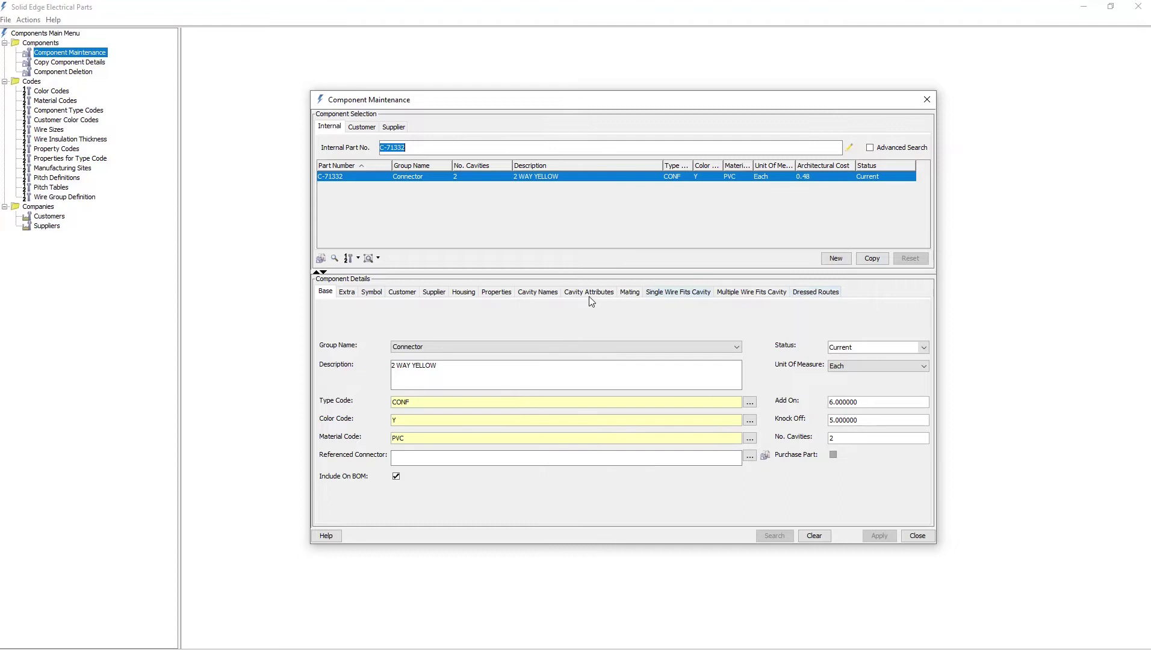
Review the connector's component details, from extra data, symbol, customer and supplier through cavities, mating and dressed routes, and close Component Maintenance.
click(346, 293)
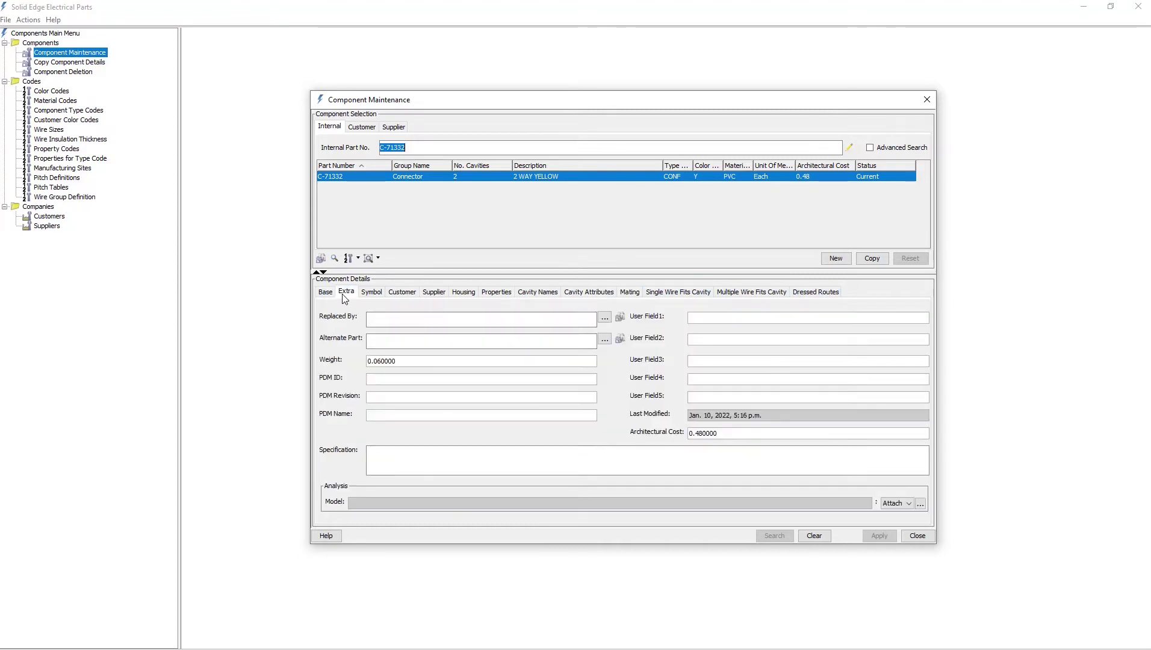
click(370, 292)
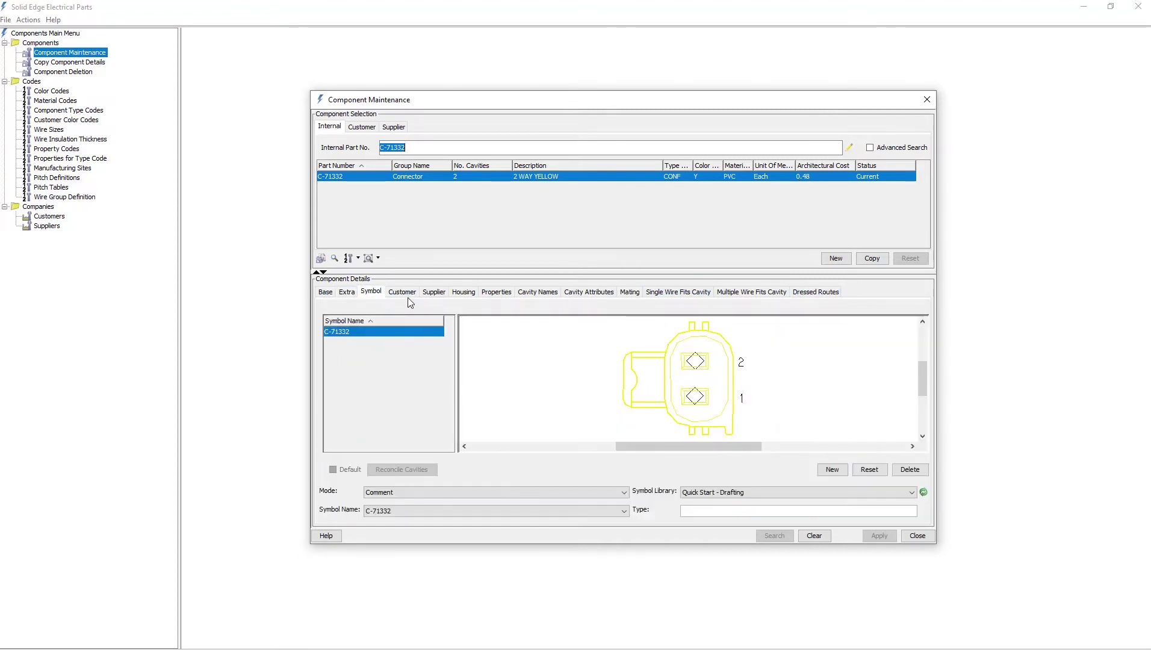
click(409, 294)
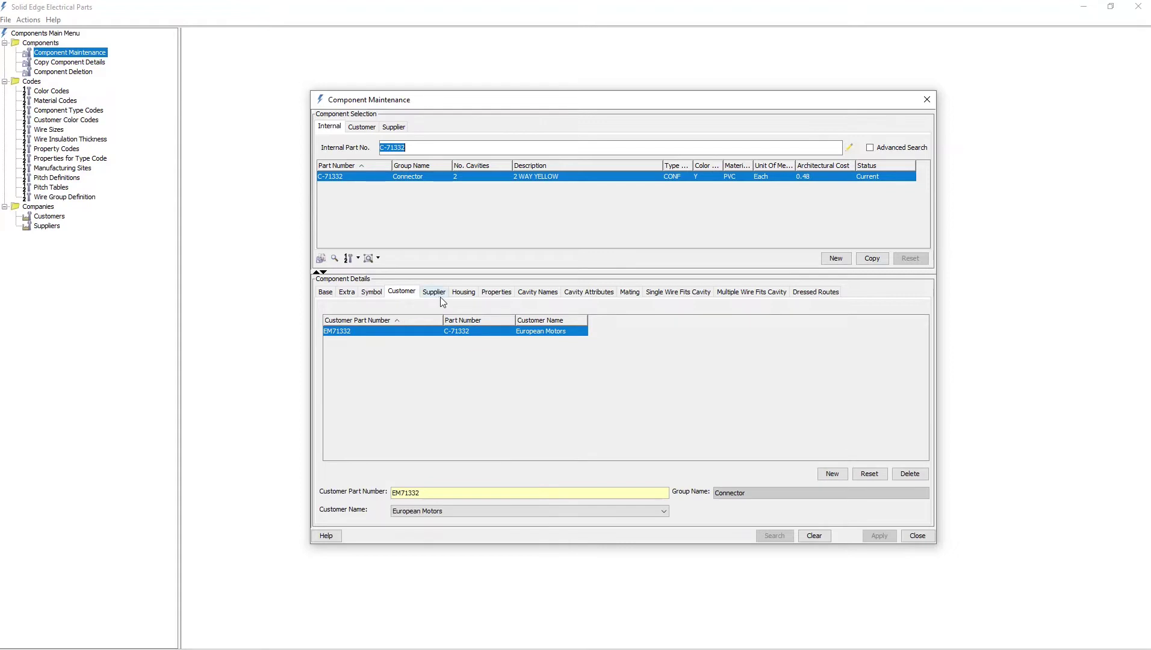
click(435, 295)
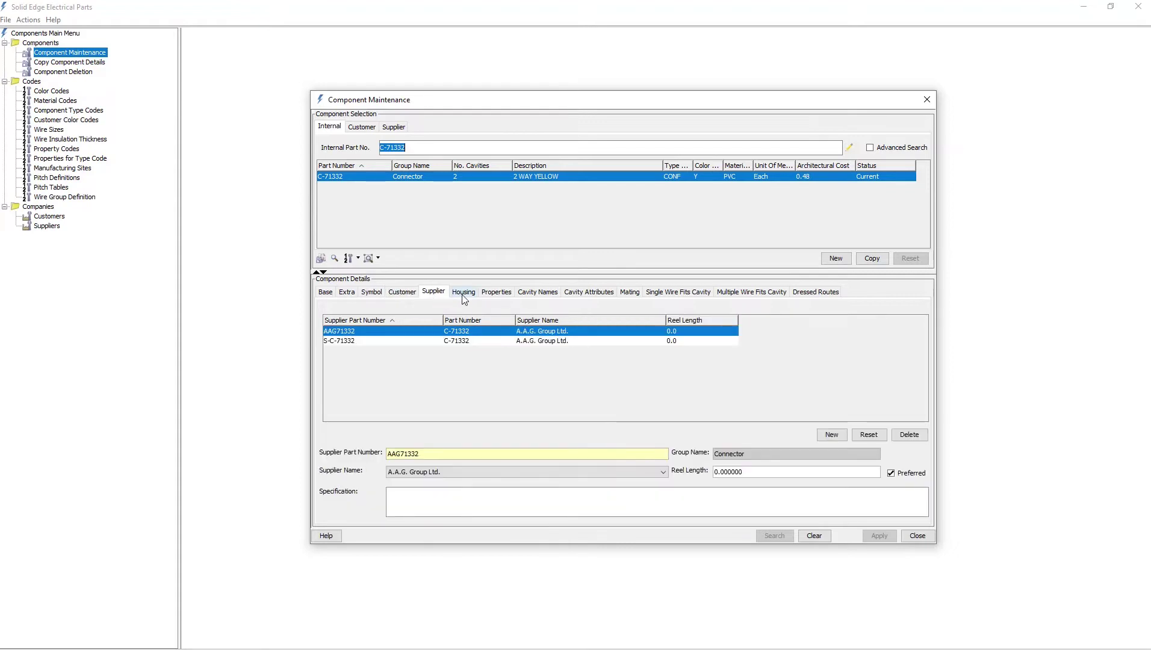
click(497, 295)
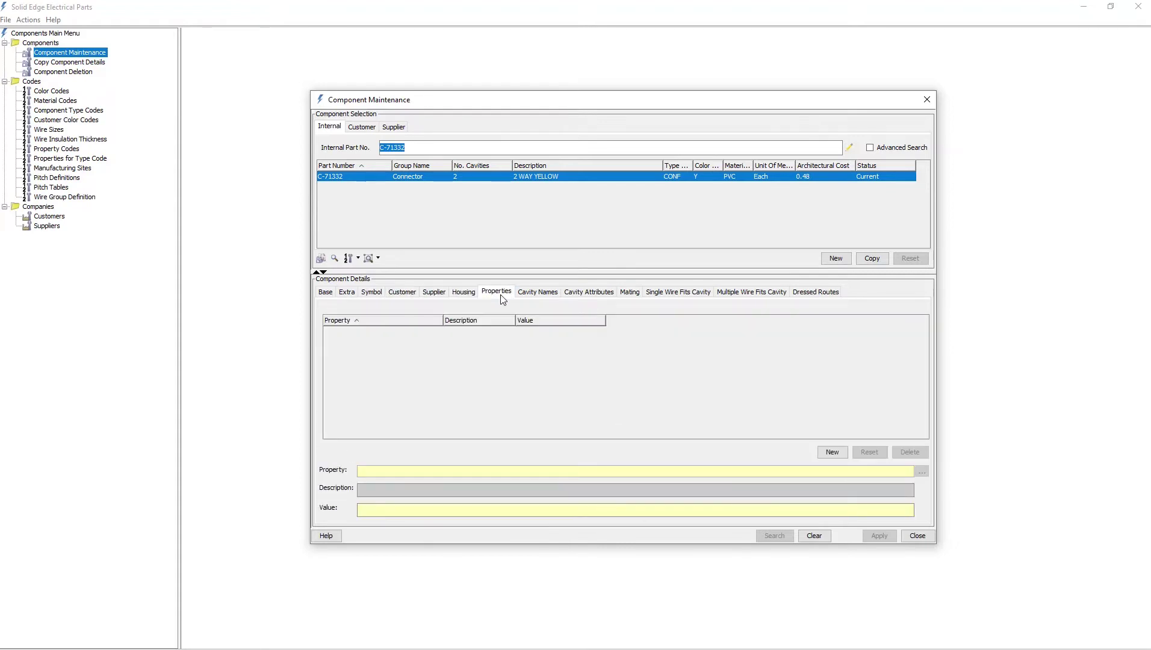
click(549, 295)
click(587, 295)
click(629, 294)
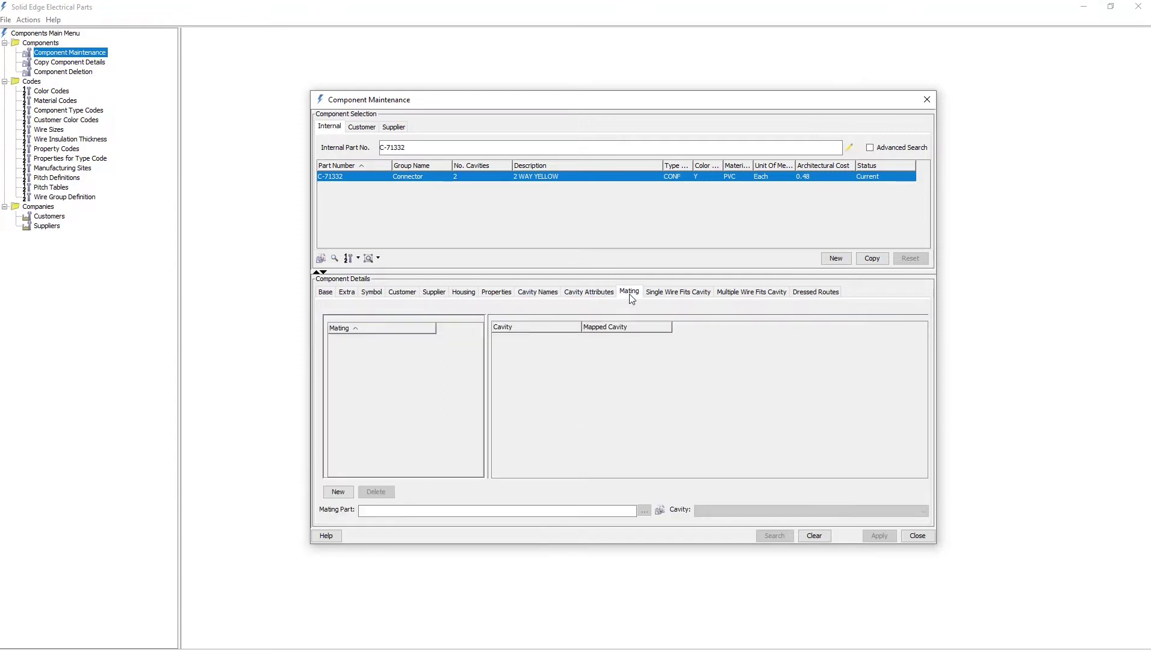
click(674, 295)
click(746, 295)
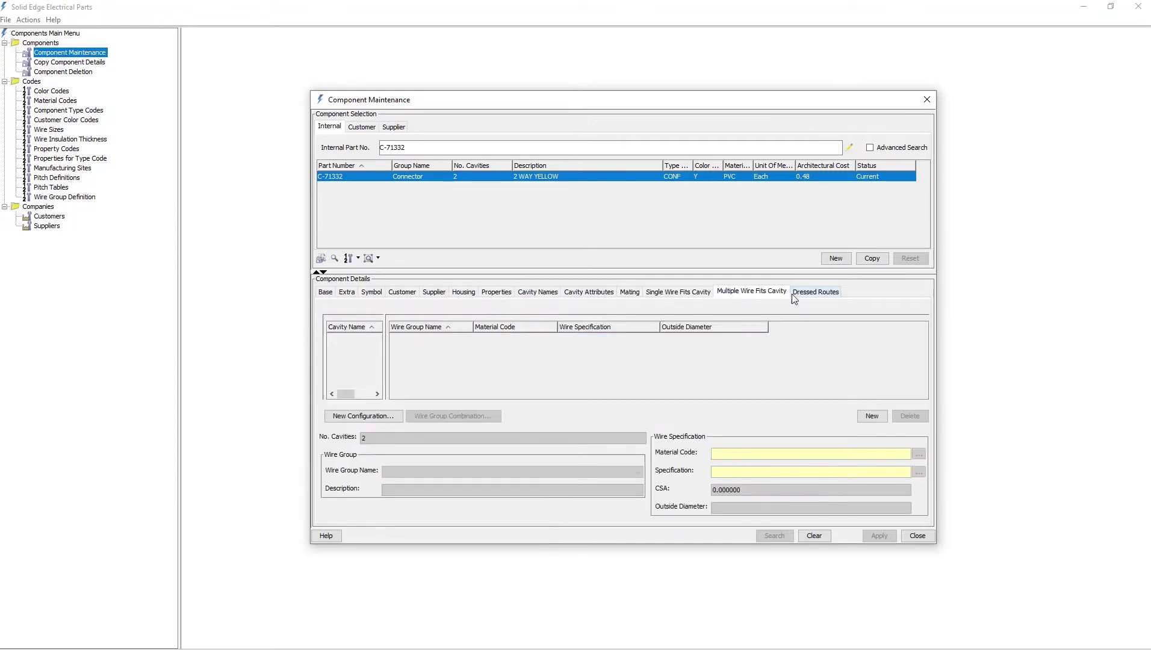
click(800, 293)
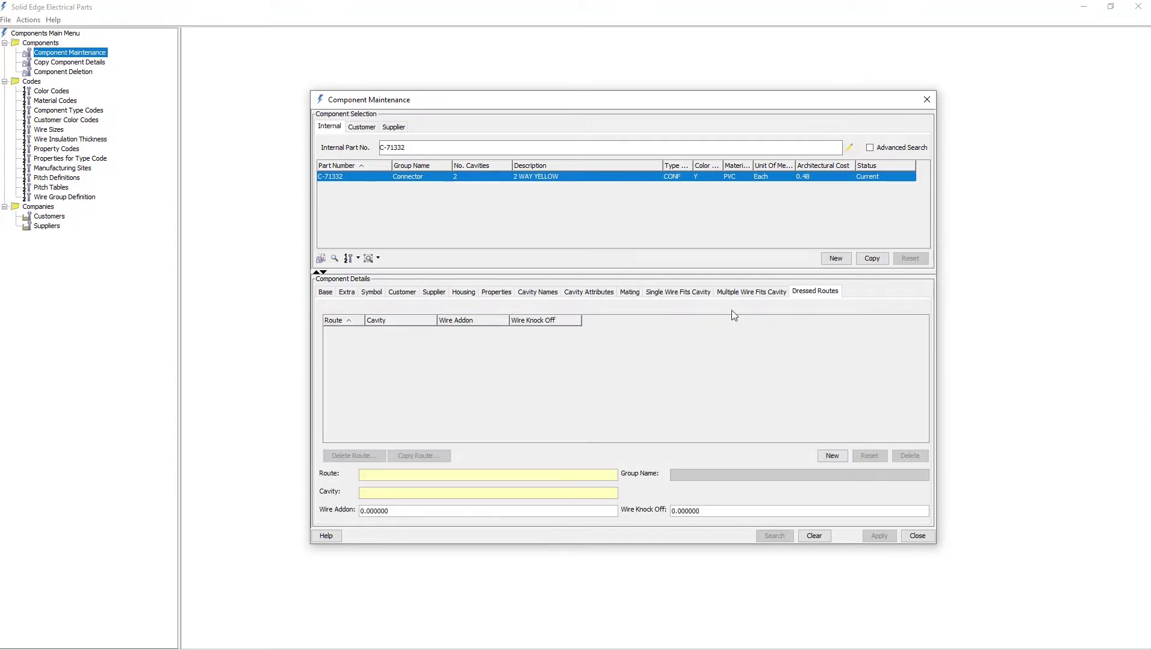
click(323, 294)
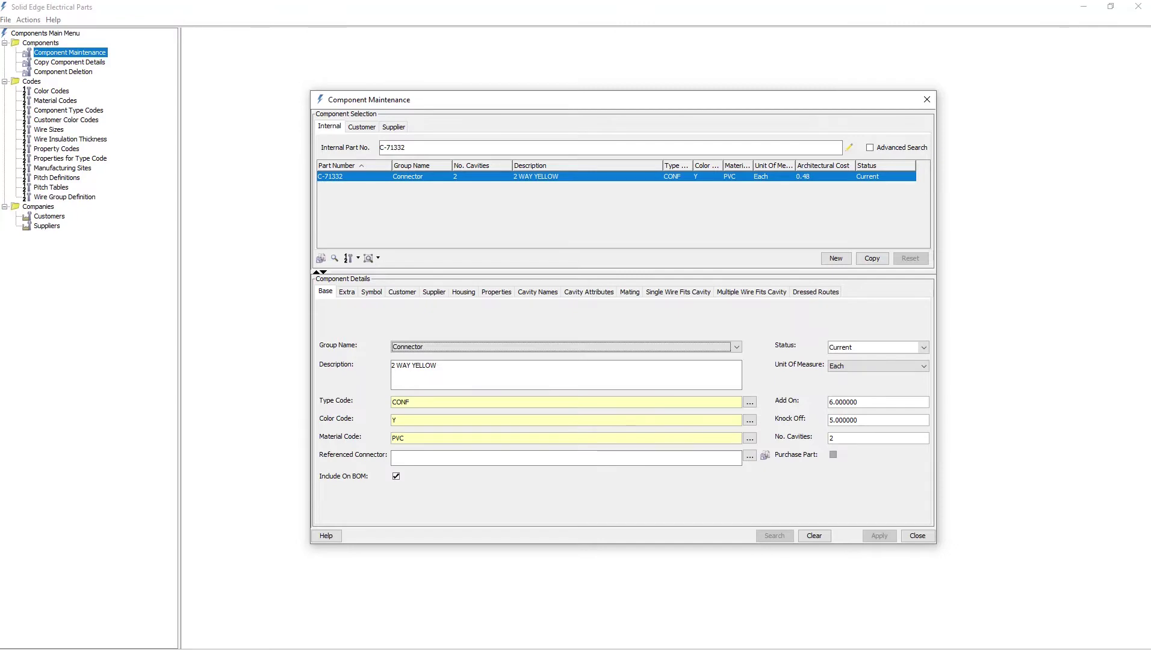
click(926, 100)
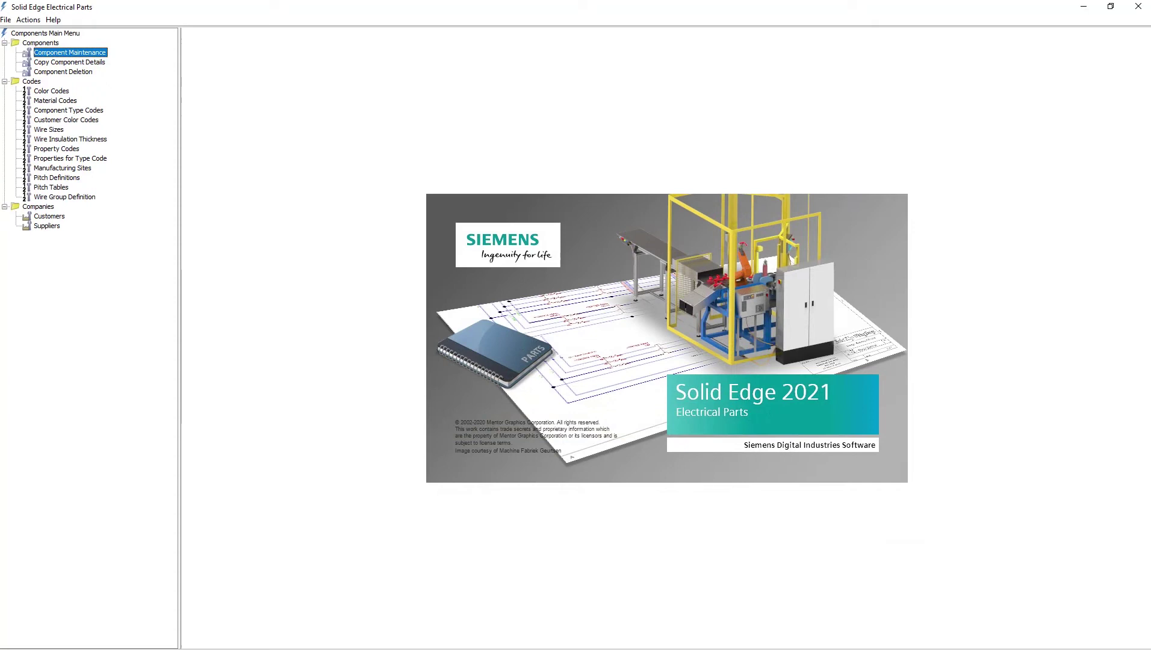
Create a new component in Component Maintenance with internal part number SW1-XY in the Wire group.
double_click(86, 53)
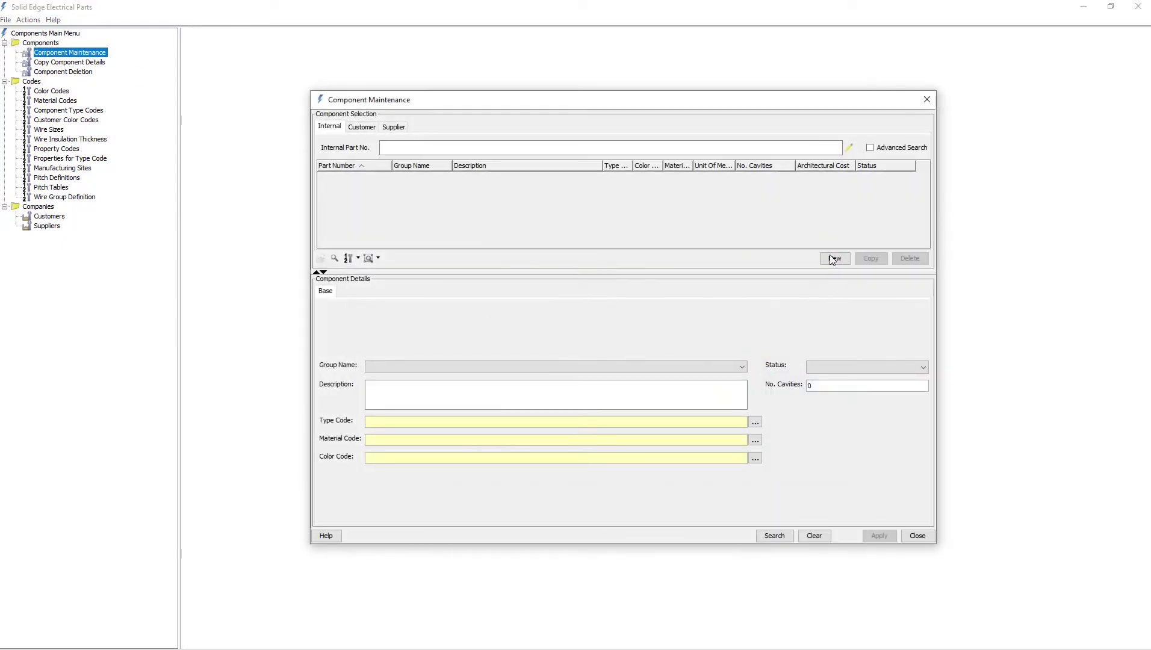
click(834, 258)
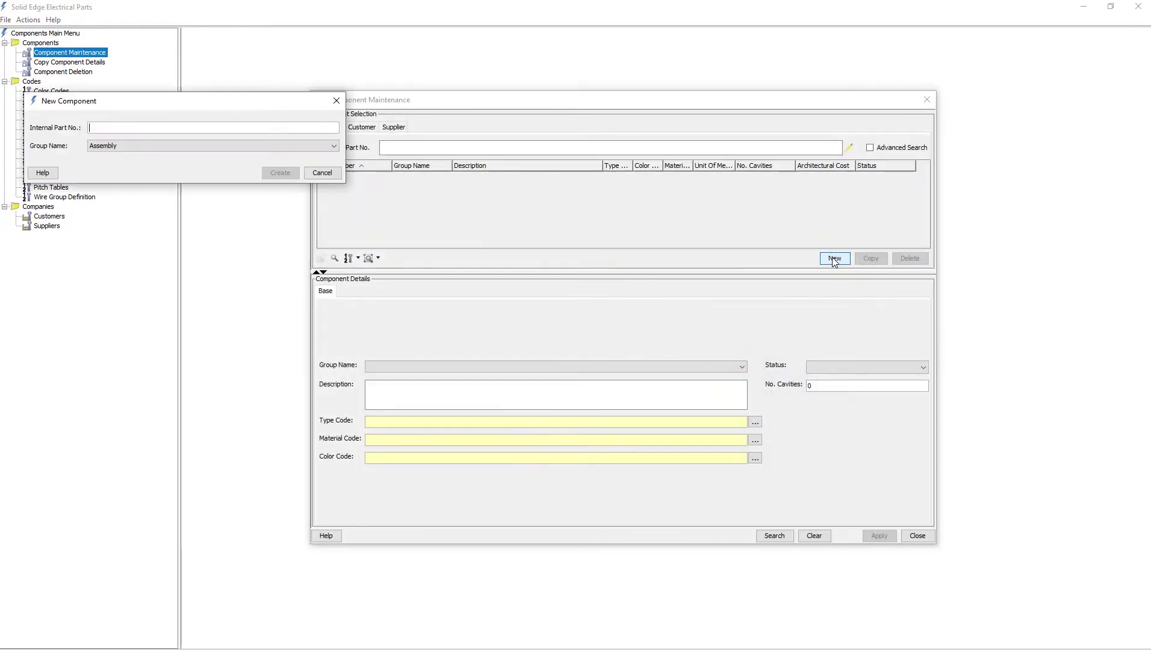
text(S)
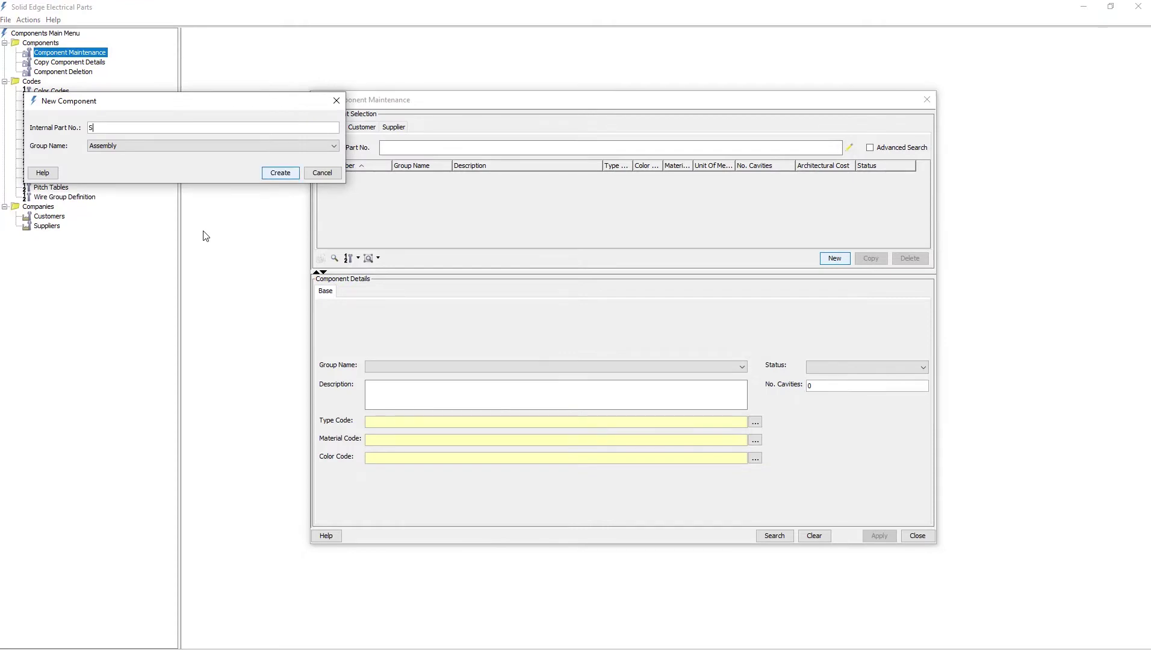
text(W1-XY)
click(335, 146)
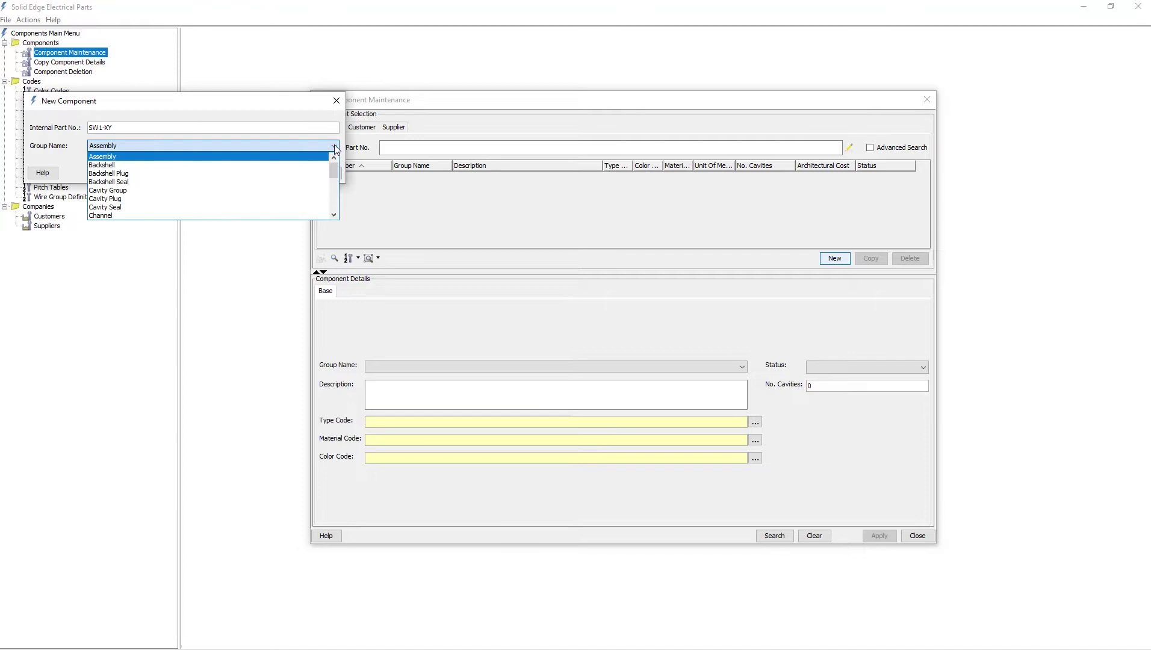
scroll(229, 178, down, 5)
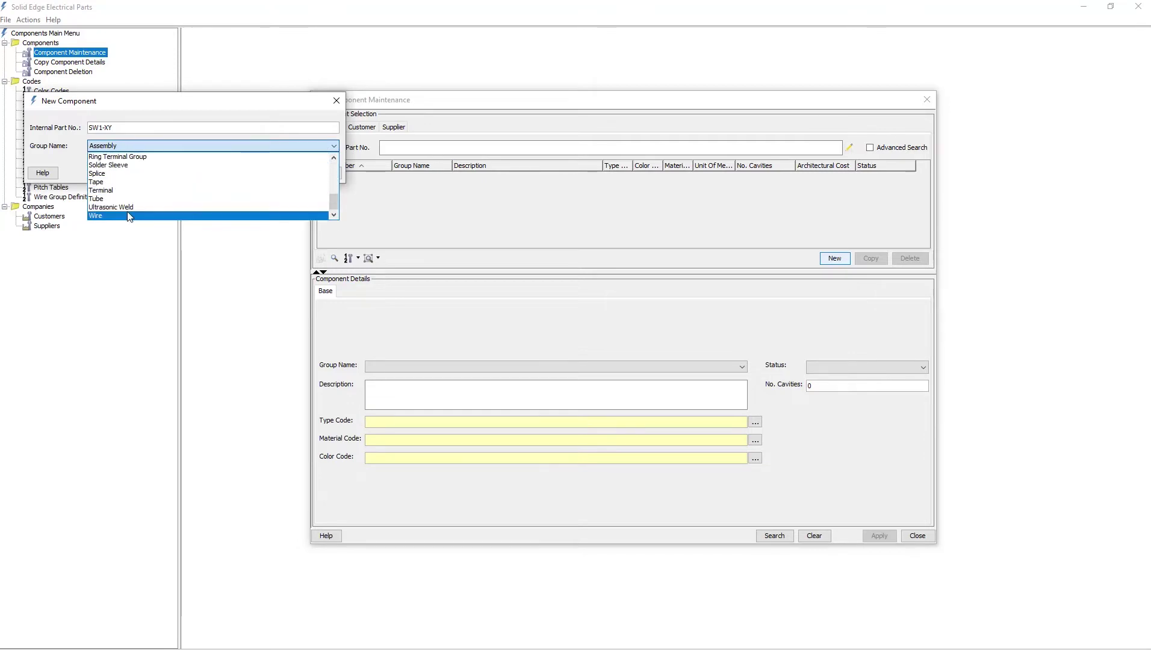
click(129, 215)
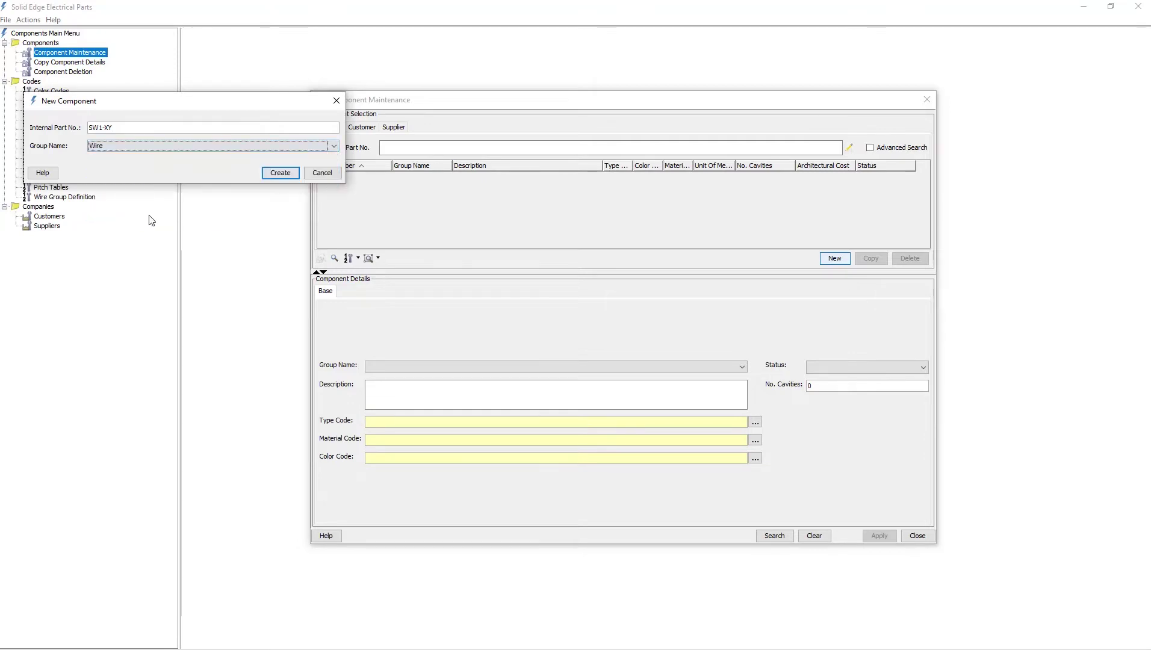
click(280, 174)
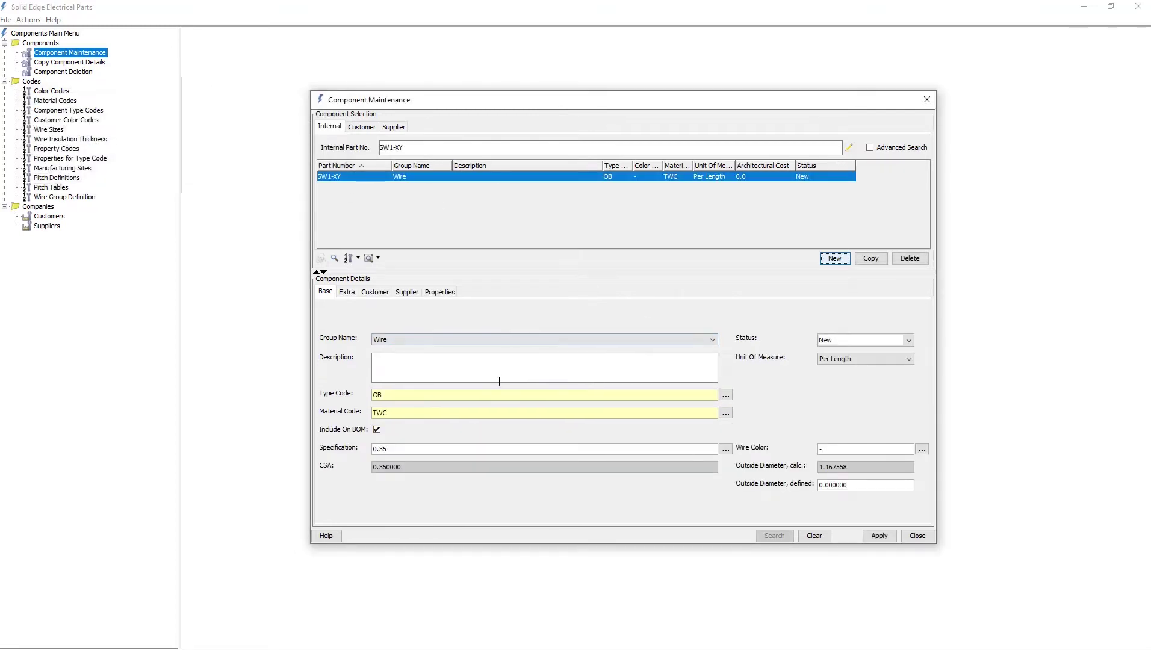
Enter Wire as both the description and the type code of component SW1-XY.
click(447, 370)
text(Wire)
drag(391, 395, 373, 394)
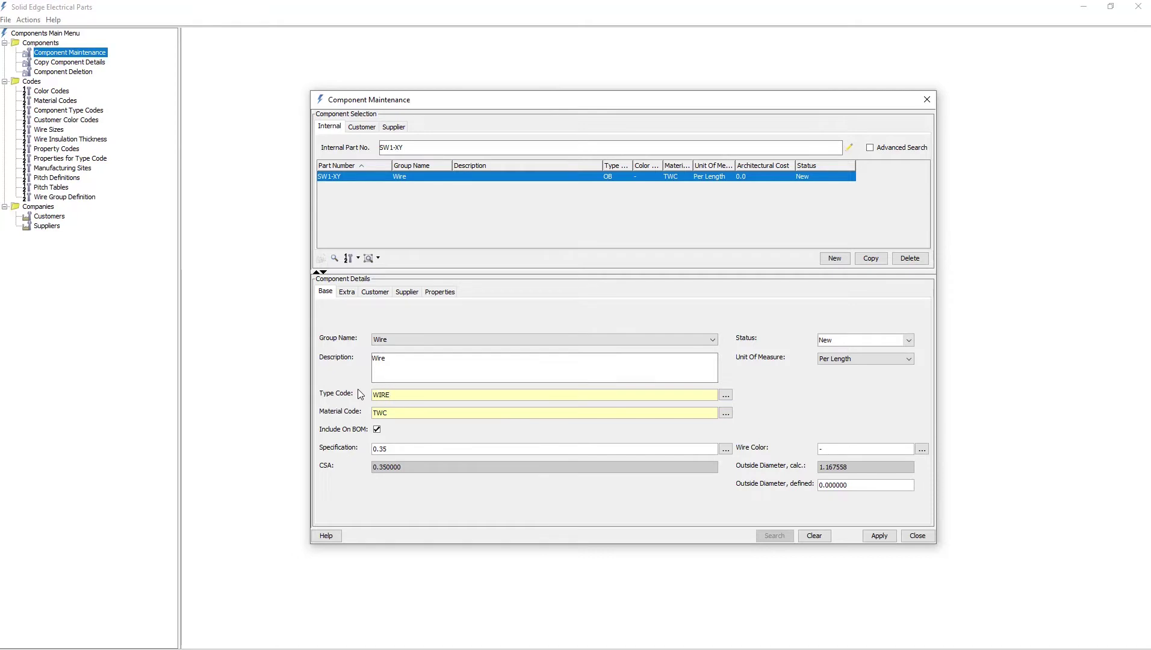
Set the wire's specification to 16/.2 in material TWC, turning off the Wire Usual filter to list all specifications.
click(725, 449)
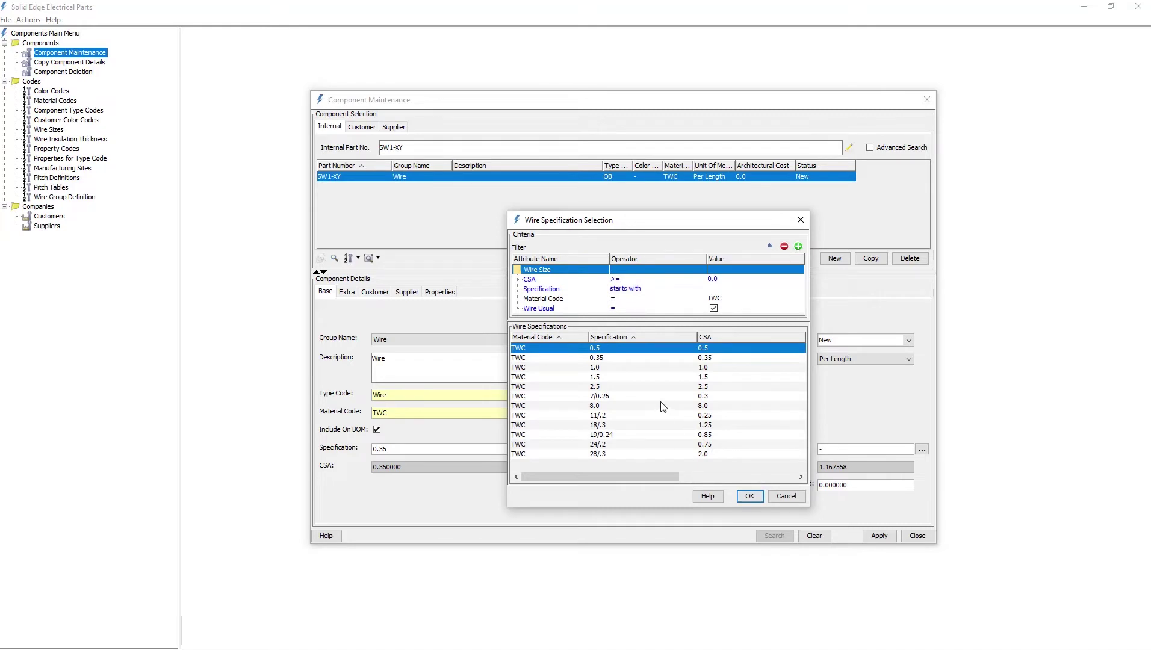
scroll(663, 407, right, 5)
scroll(662, 407, left, 5)
click(713, 309)
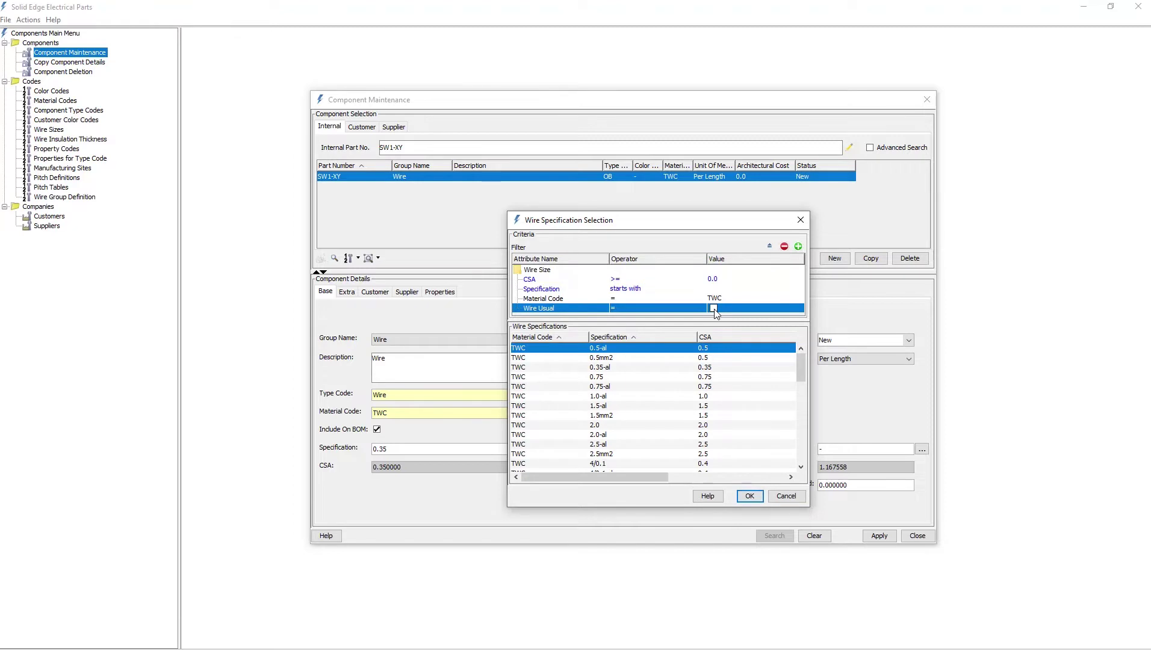
scroll(662, 414, down, 4)
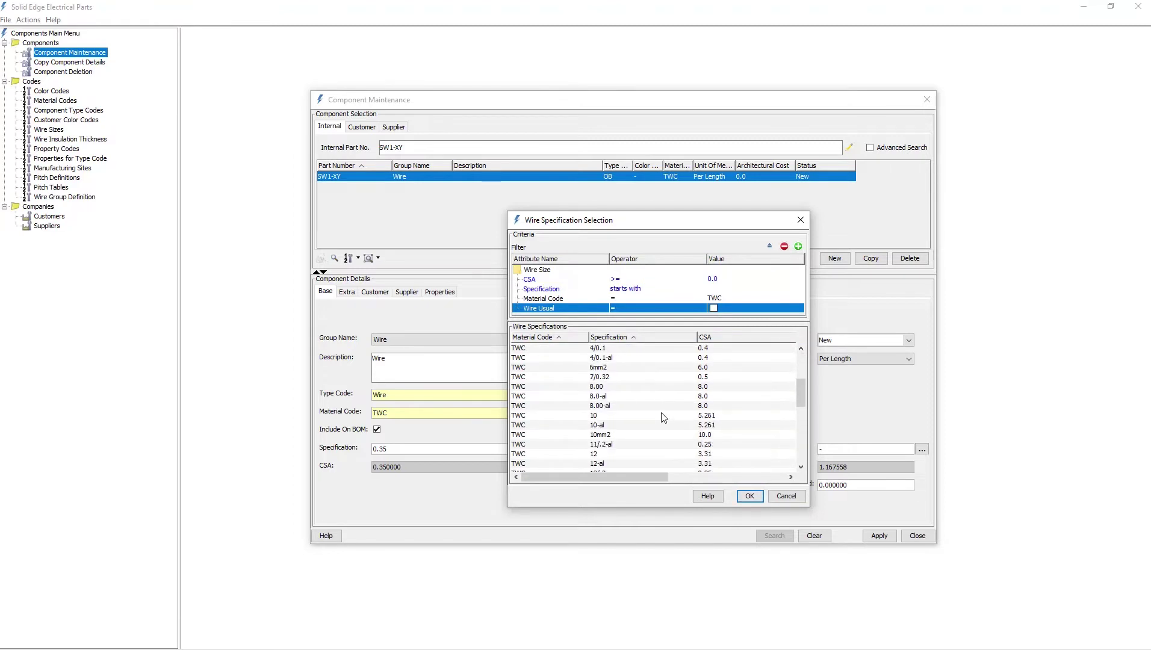
scroll(663, 418, down, 4)
scroll(663, 418, down, 2)
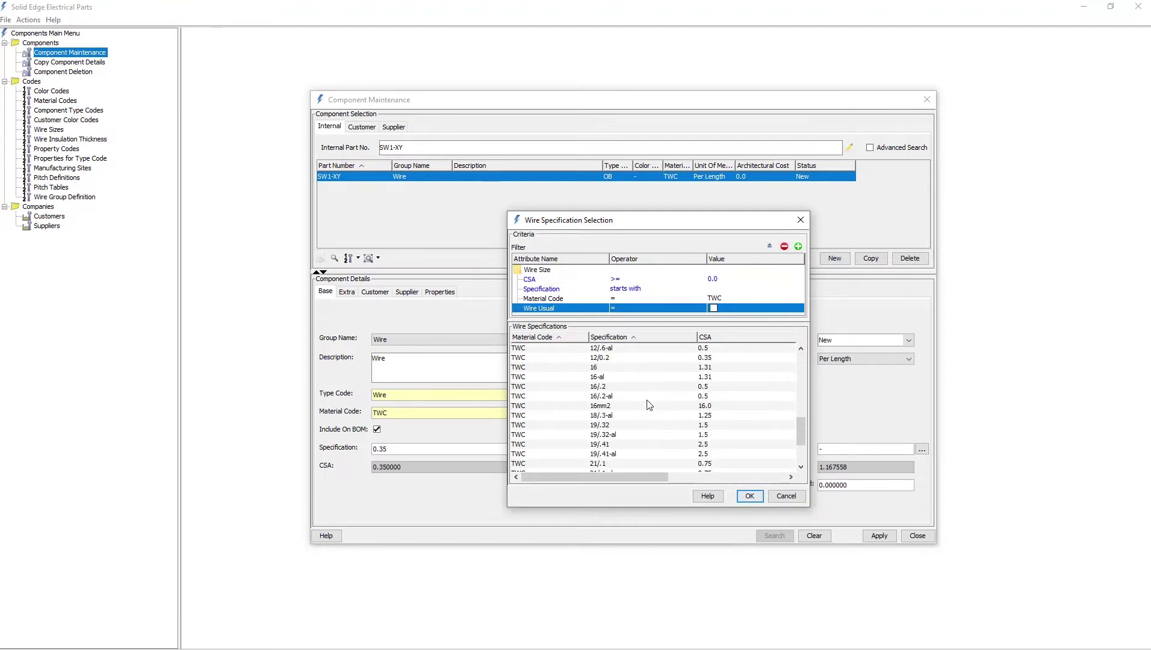
click(605, 389)
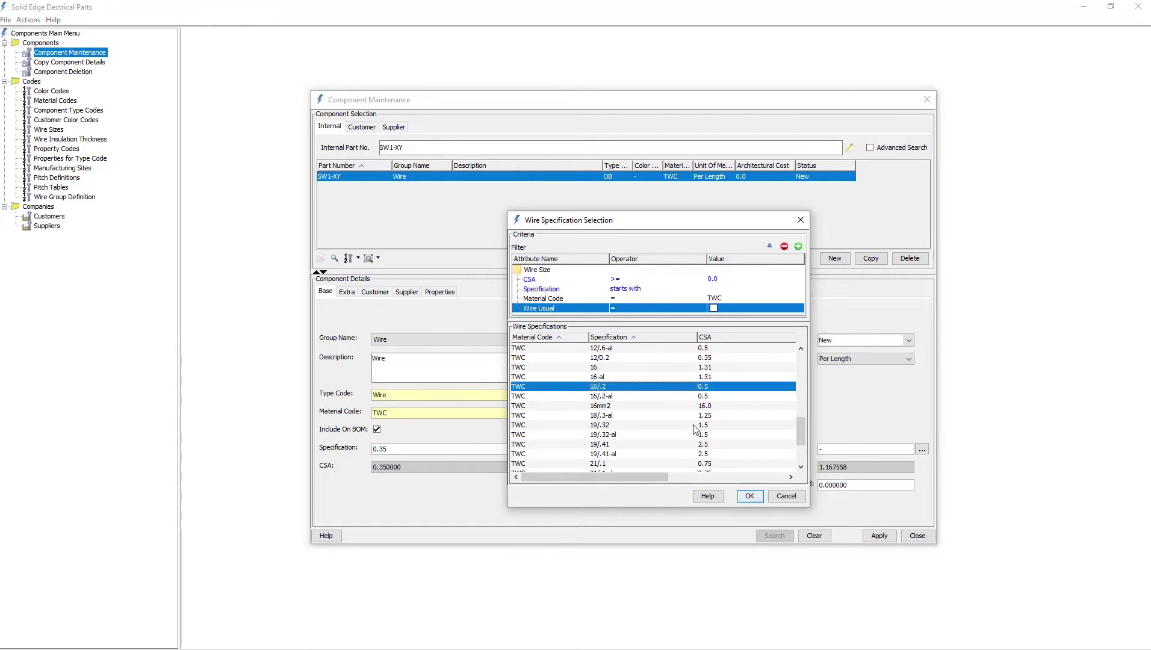
click(756, 496)
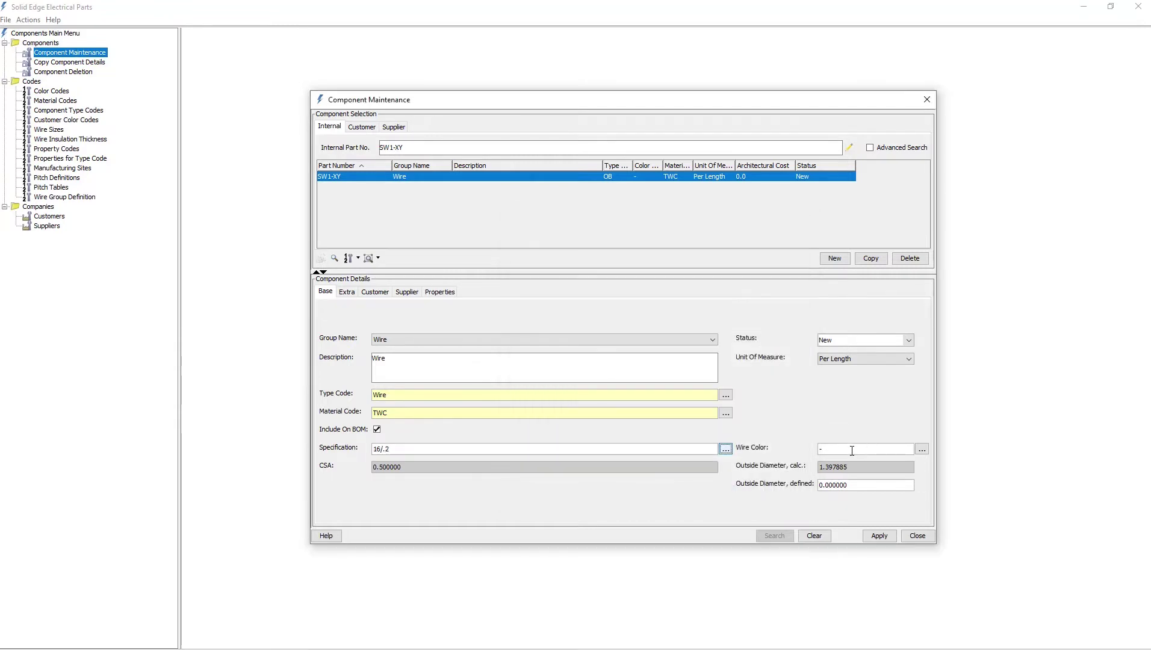
Set the wire color of component SW1-XY to B (Black).
click(922, 449)
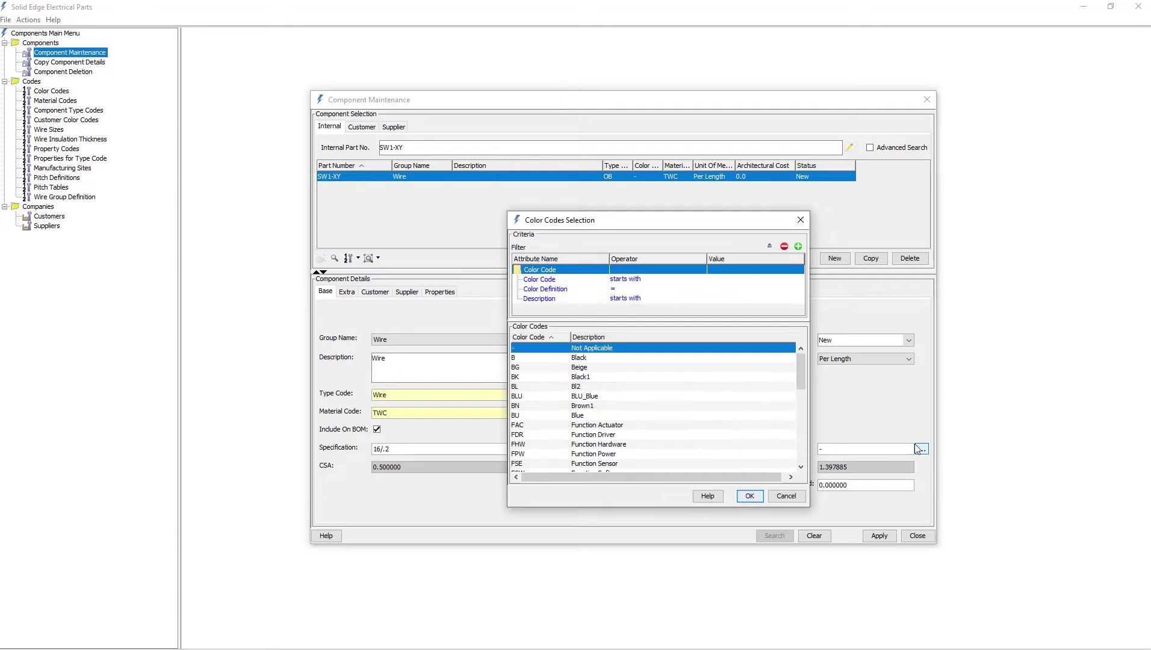
click(526, 358)
click(749, 496)
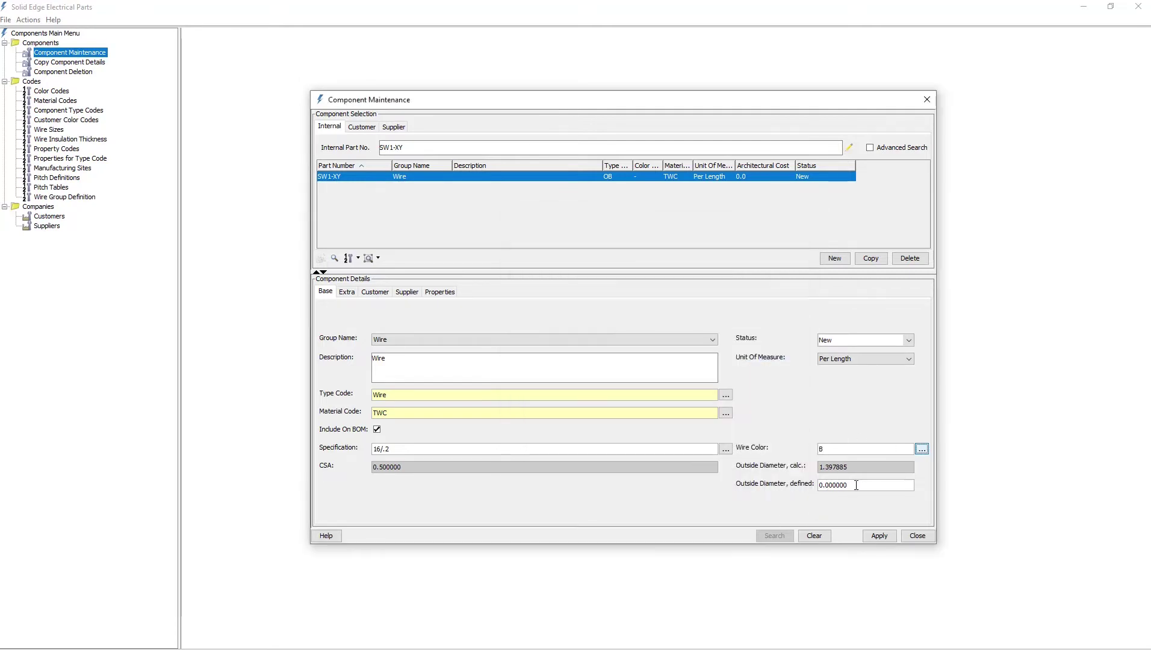
Set the wire's defined outside diameter to 0.2 and enter its weight in the extra details.
click(825, 485)
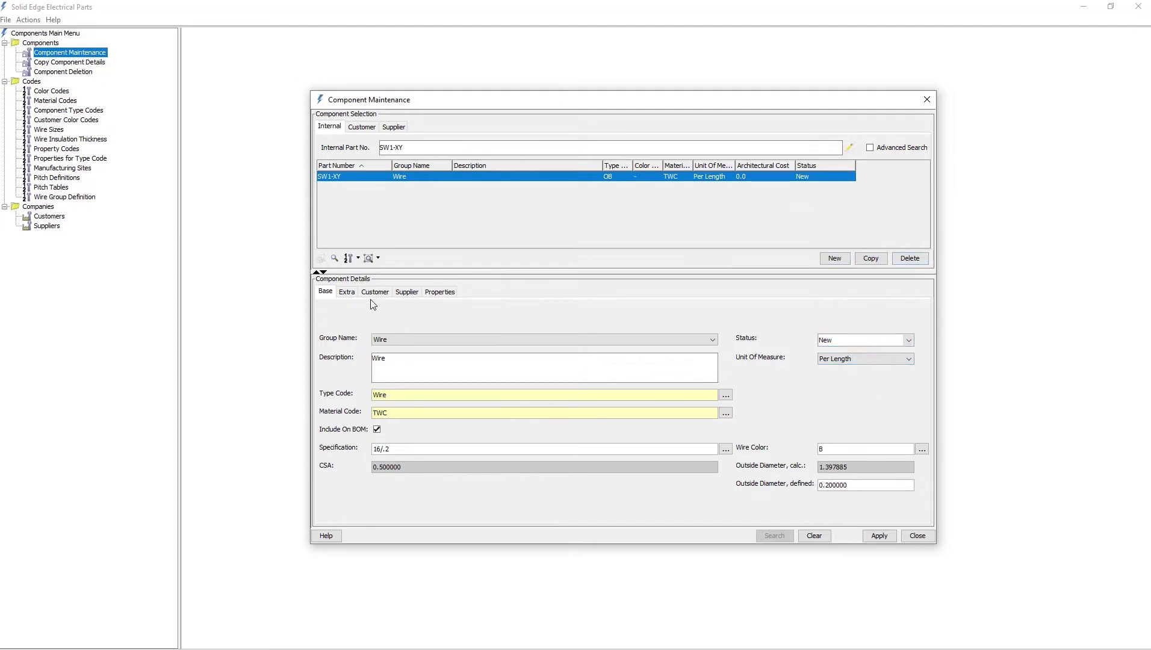
click(347, 293)
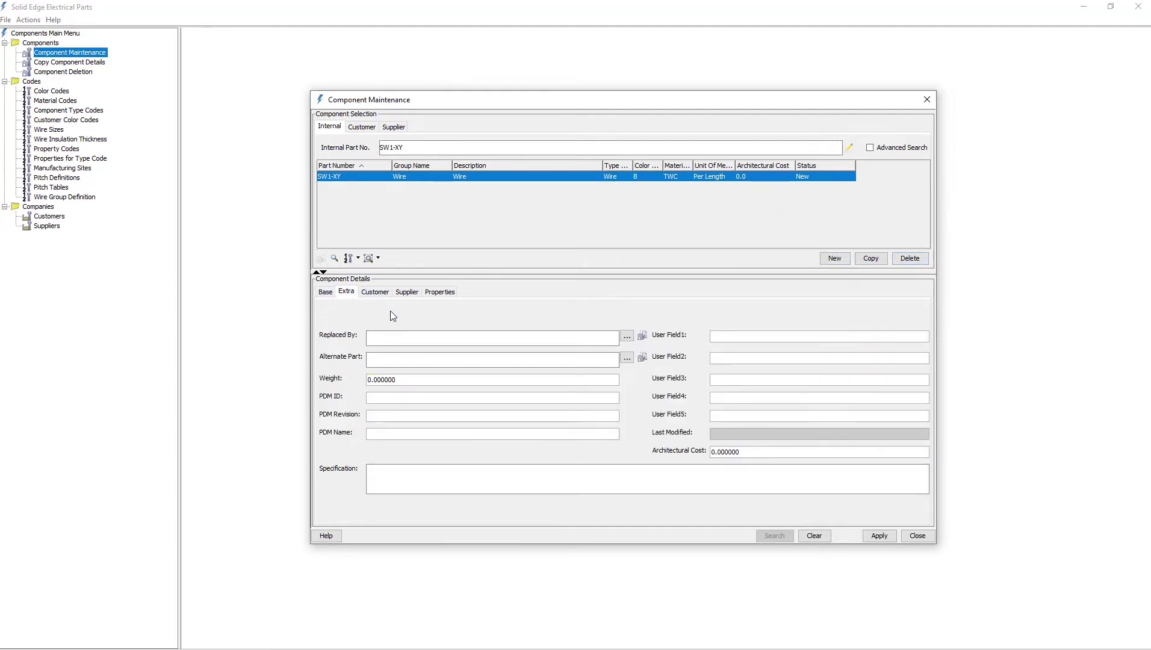
drag(402, 383, 356, 382)
Add supplier part number NC-1234 from Nortec Cable Ltd. to SW1-XY, apply the changes and close Component Maintenance.
click(406, 292)
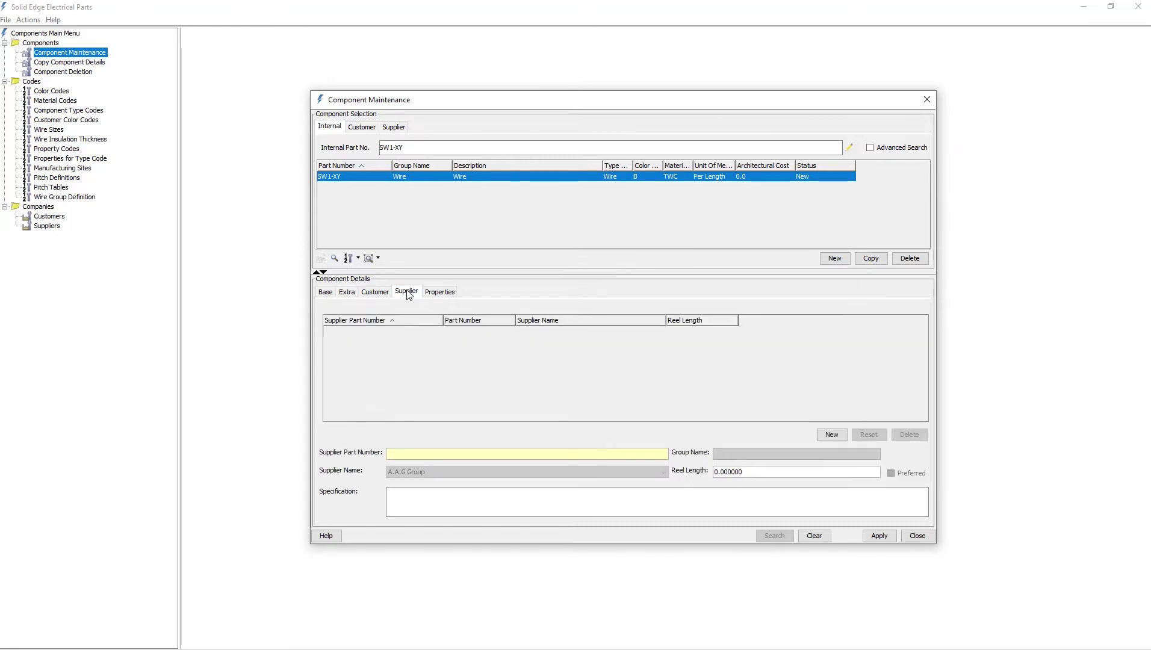
click(832, 435)
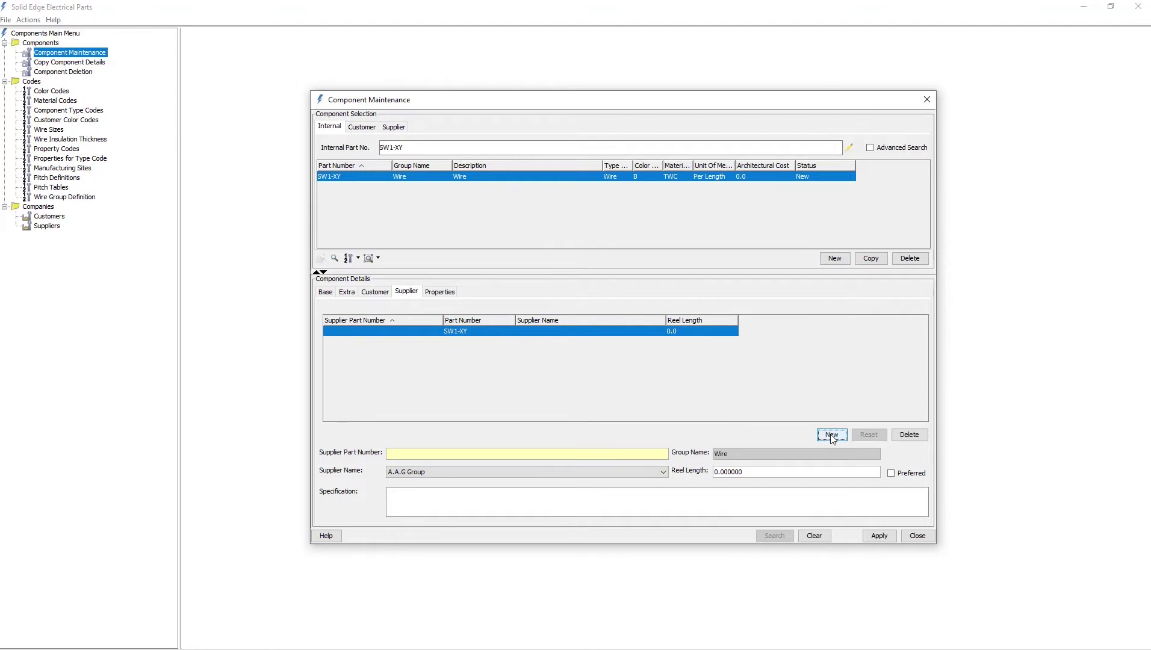
click(481, 458)
text(NC-1234)
click(662, 473)
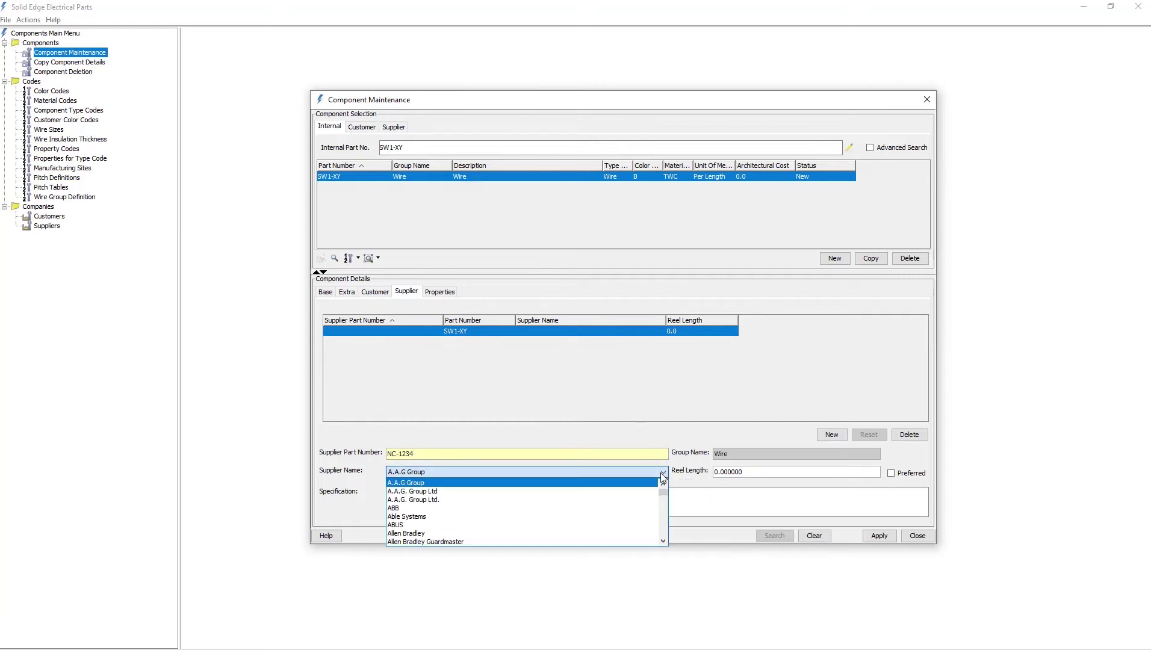
key(n)
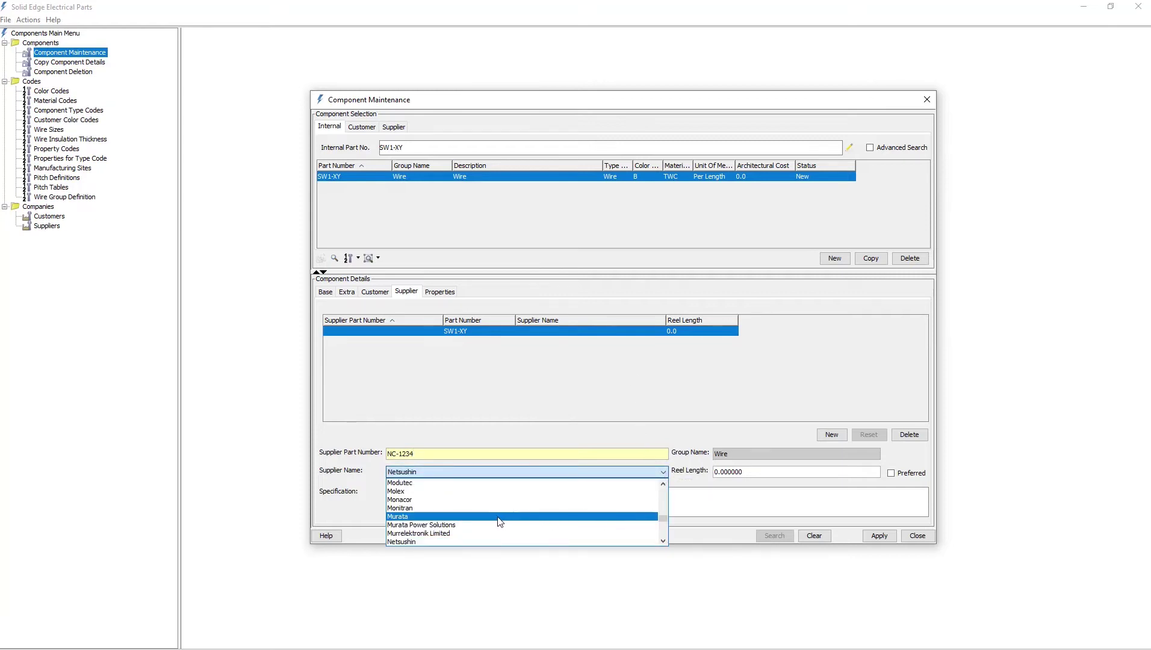
scroll(478, 528, down, 2)
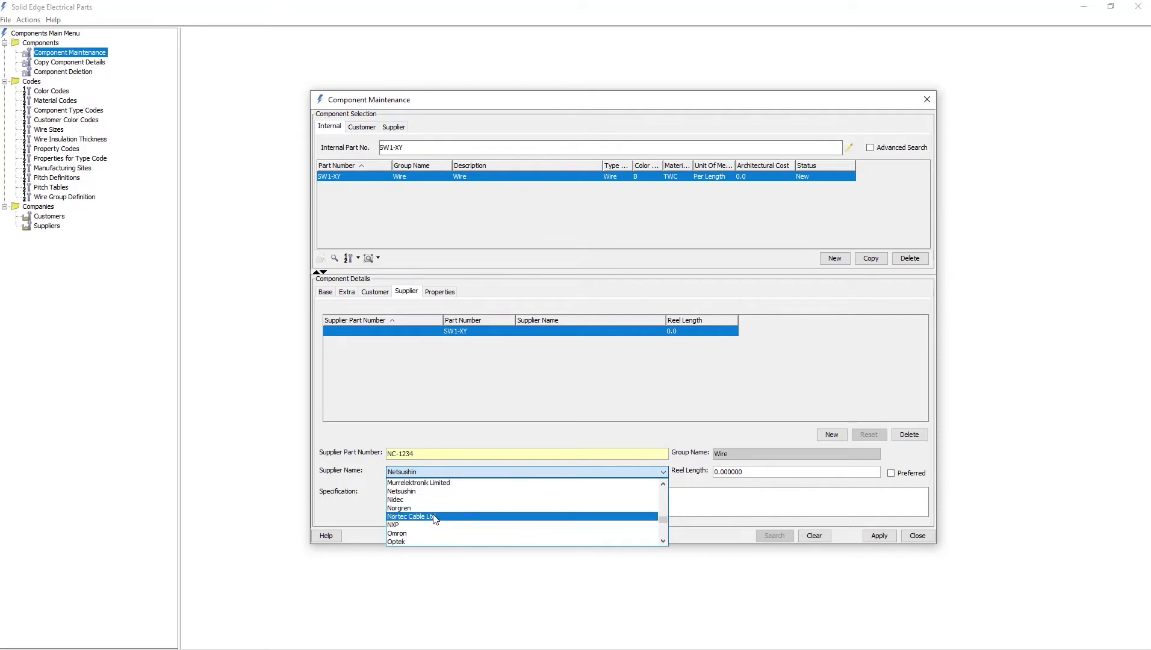
click(434, 518)
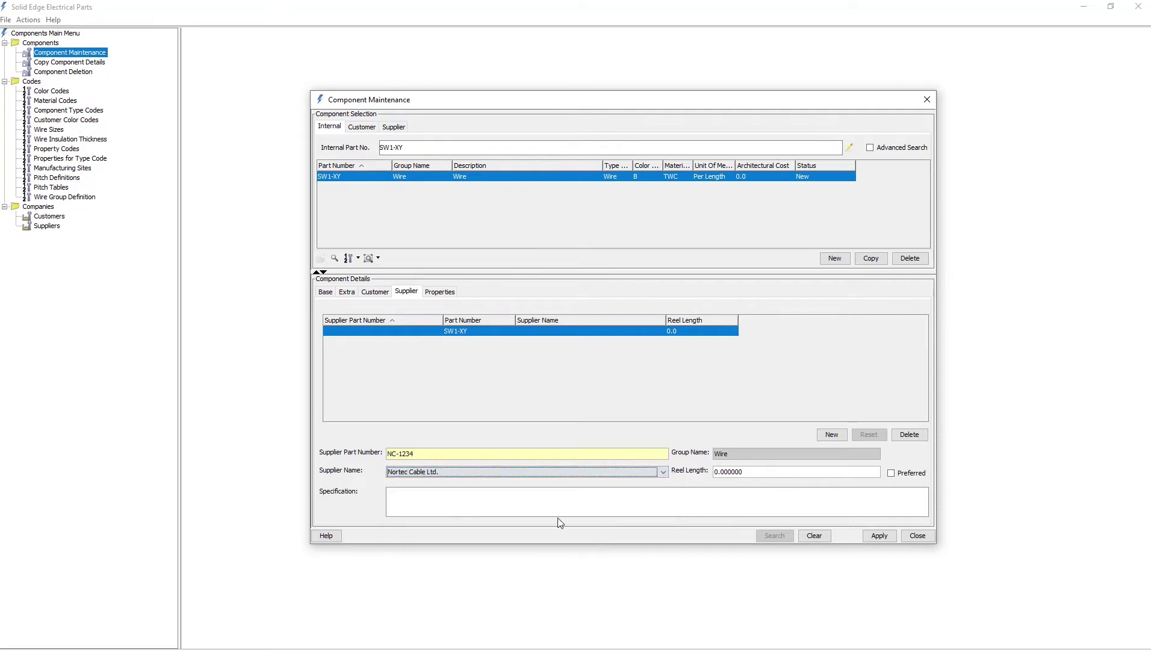
click(880, 536)
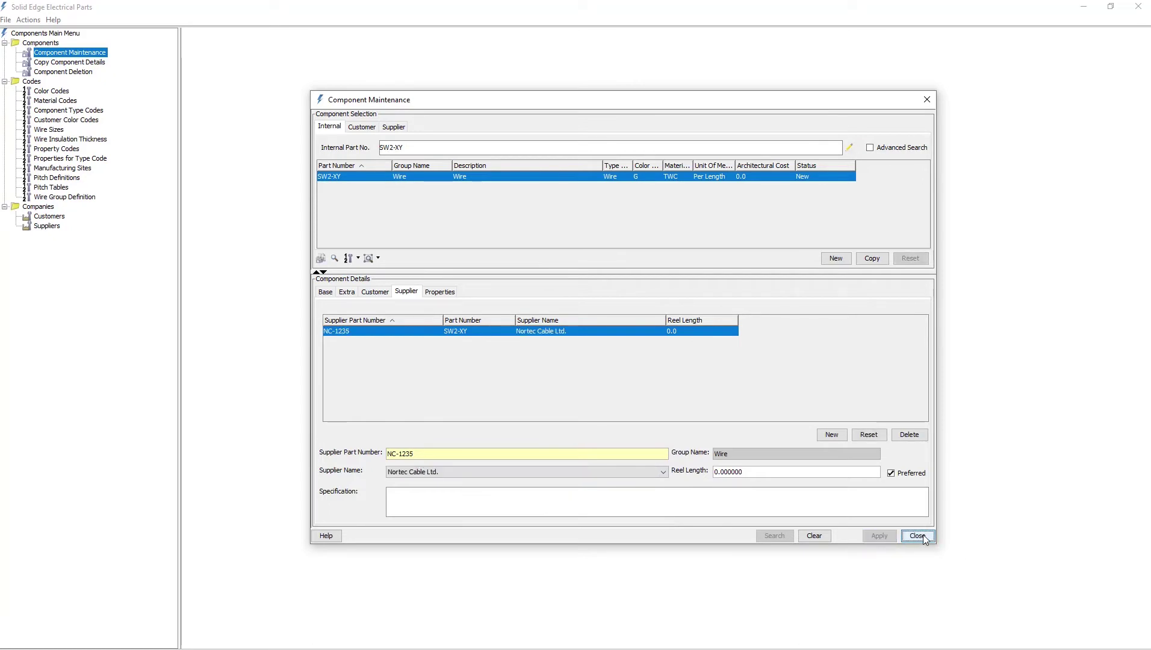
click(917, 535)
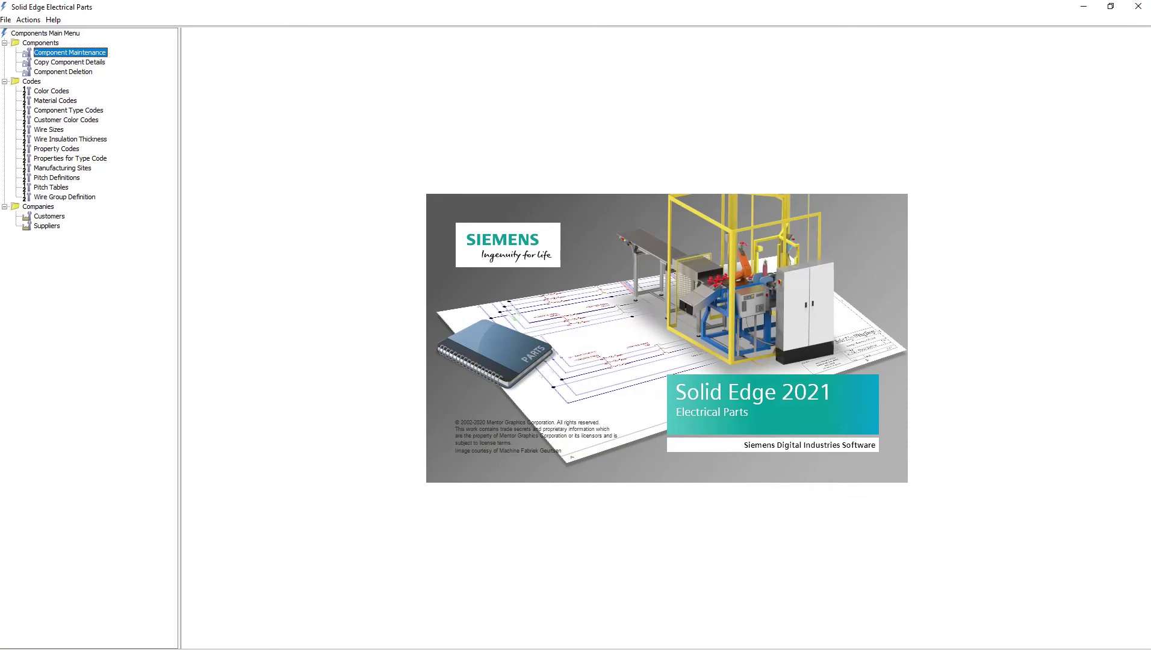
Create a new component in Component Maintenance with internal part number C1-XY in the Connector group.
double_click(95, 52)
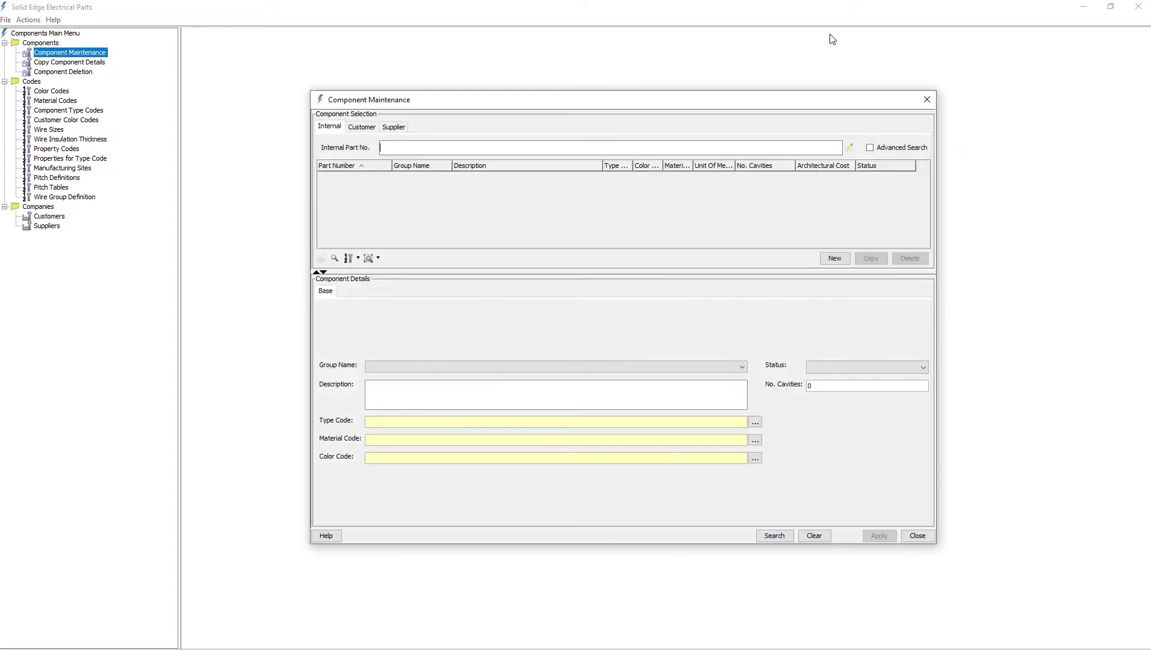
click(835, 260)
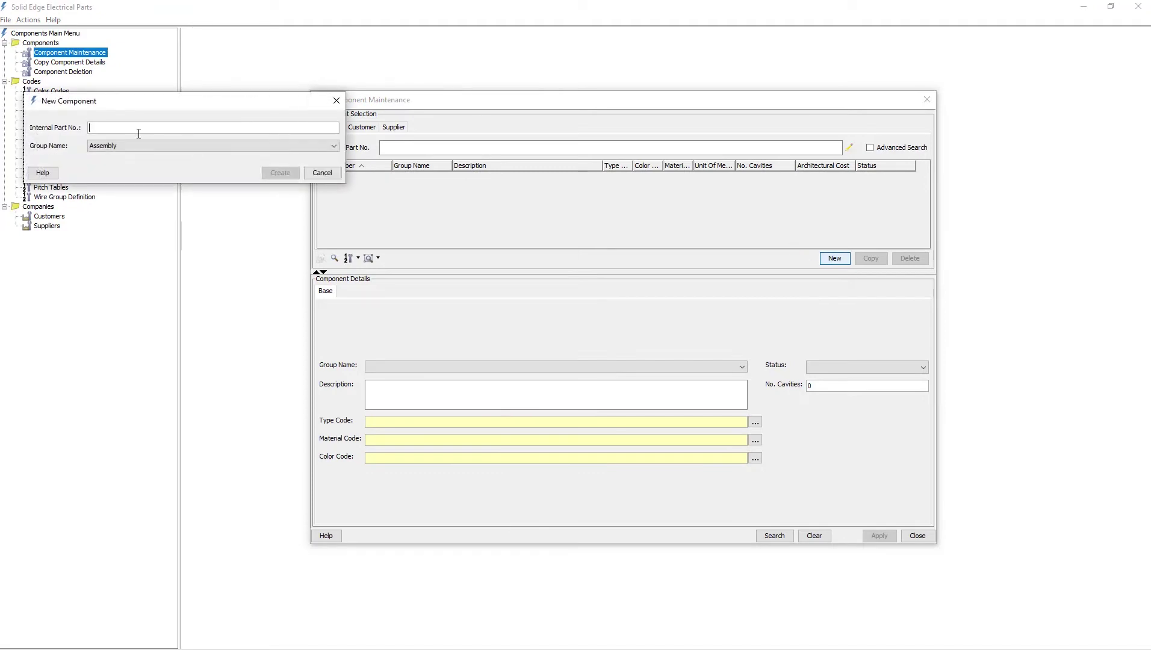
text(C1-XY)
key(Tab)
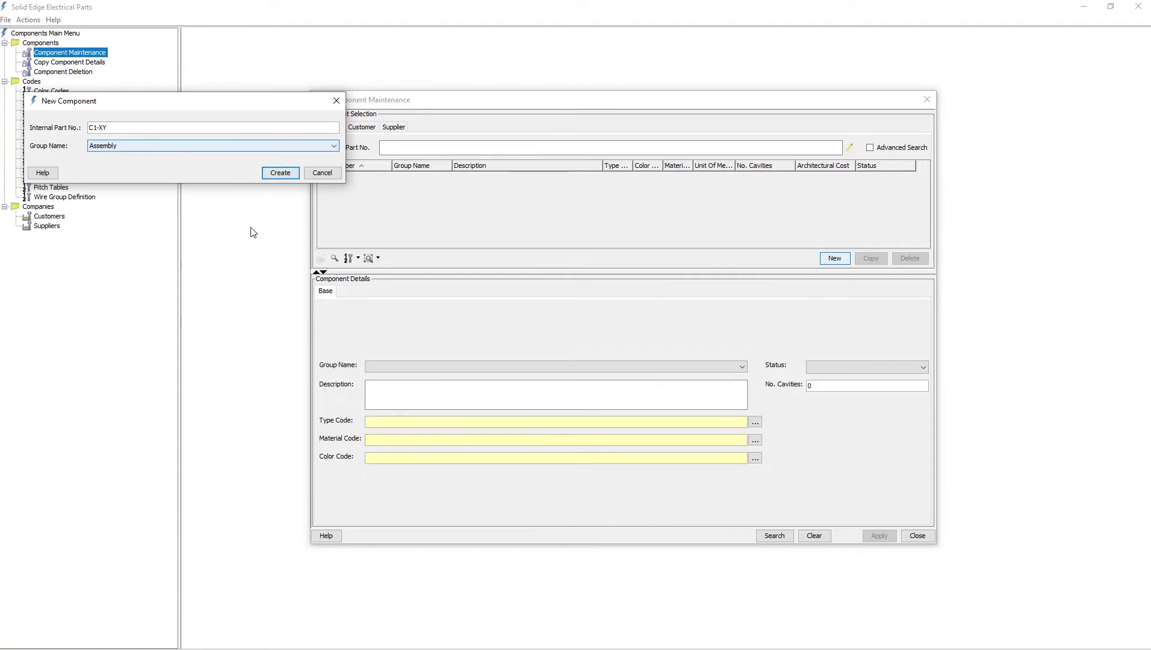
click(333, 146)
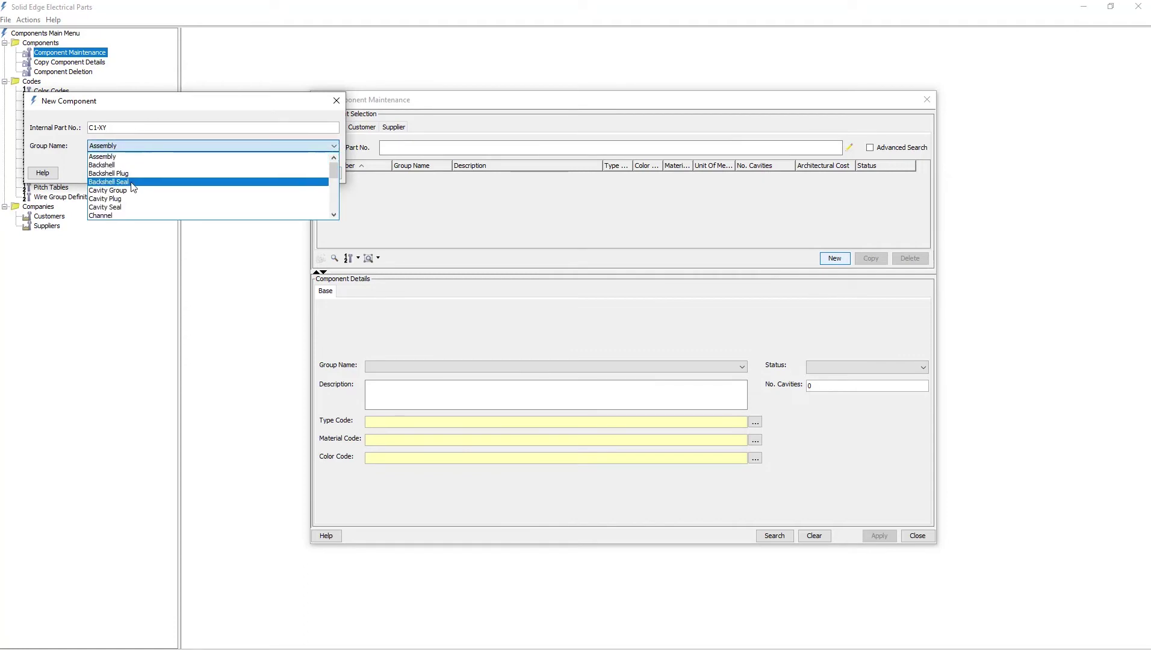
scroll(129, 201, down, 1)
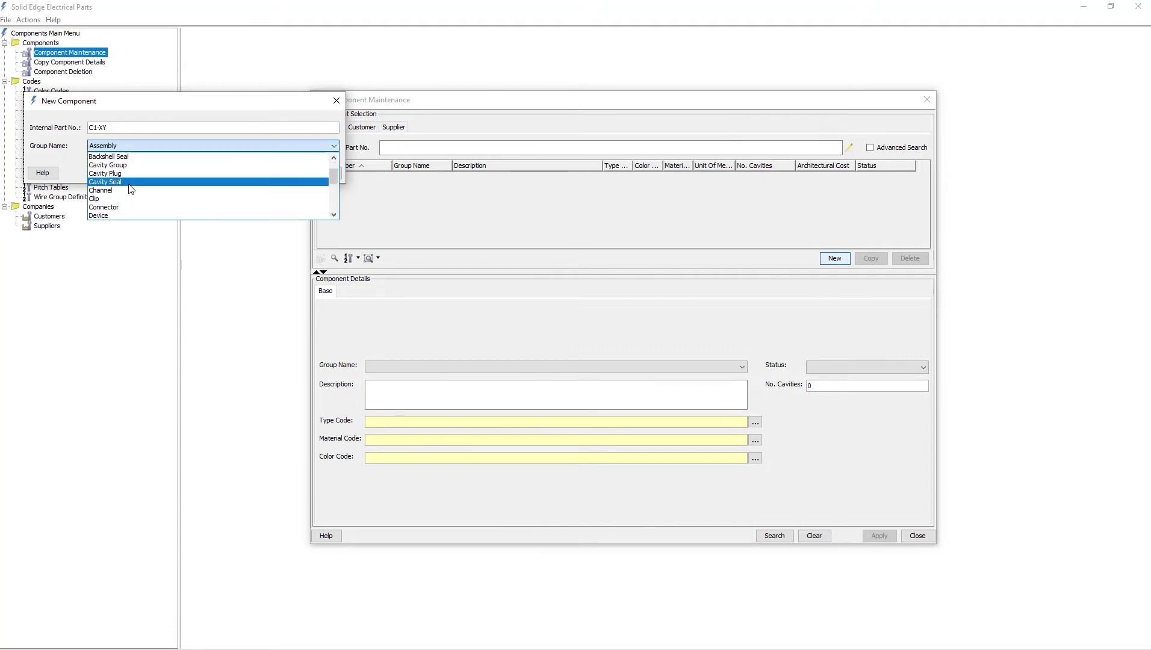
click(126, 209)
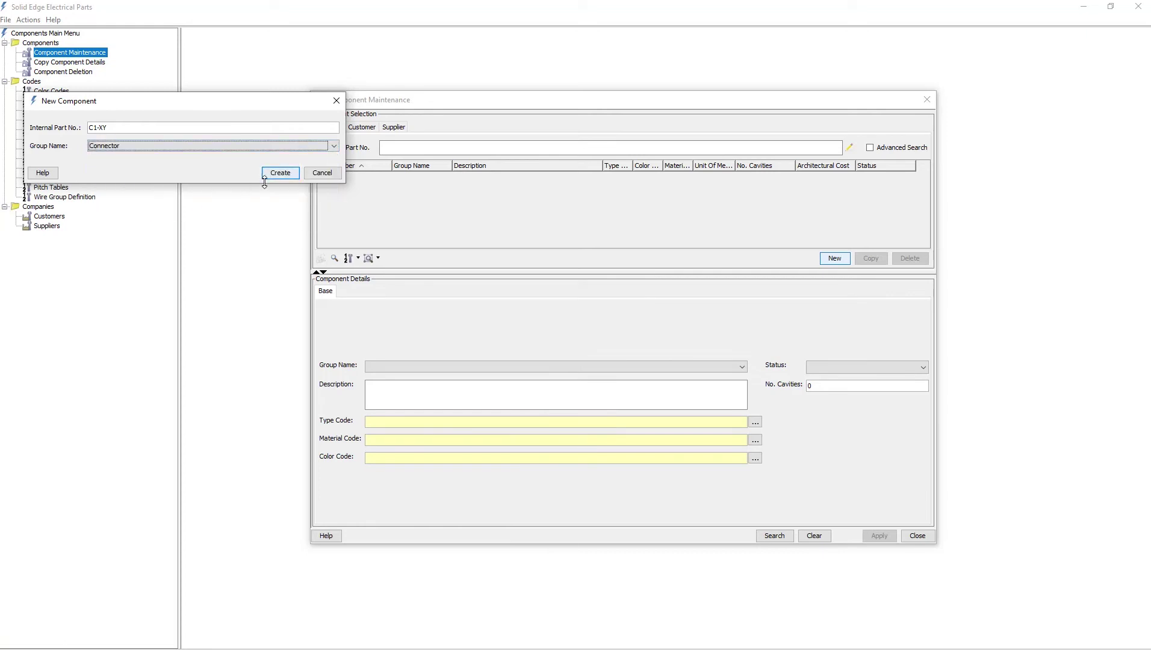
click(280, 173)
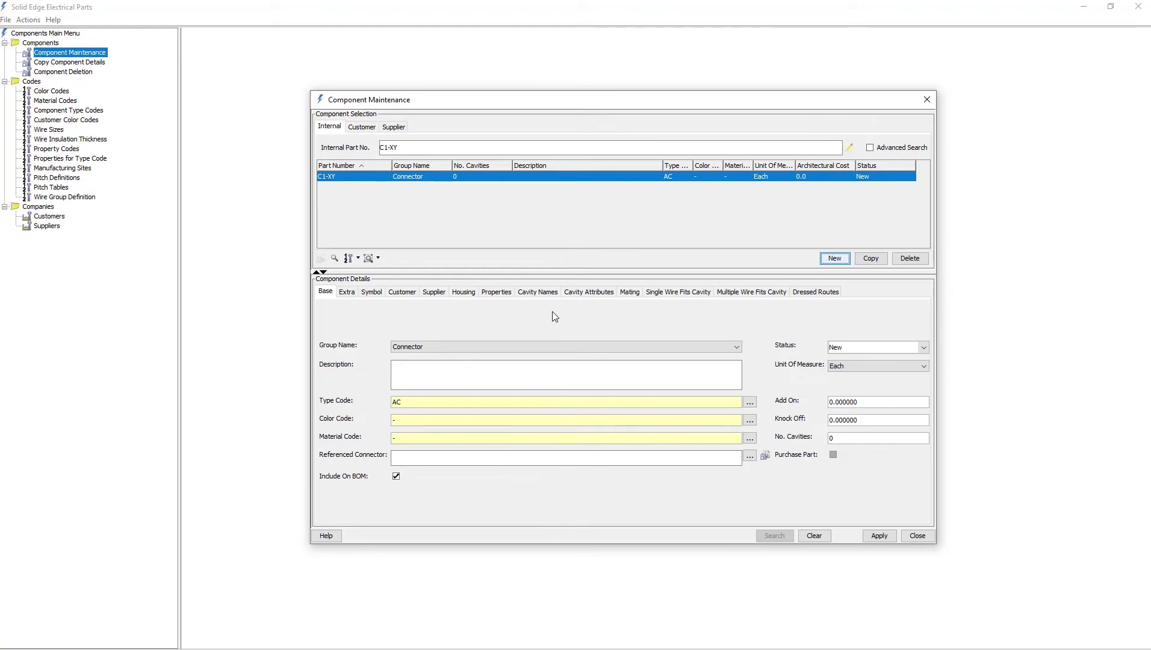
Describe component C1-XY as 3 Way Connector and assign it the type code CONN.
click(438, 371)
text(3 Way Co)
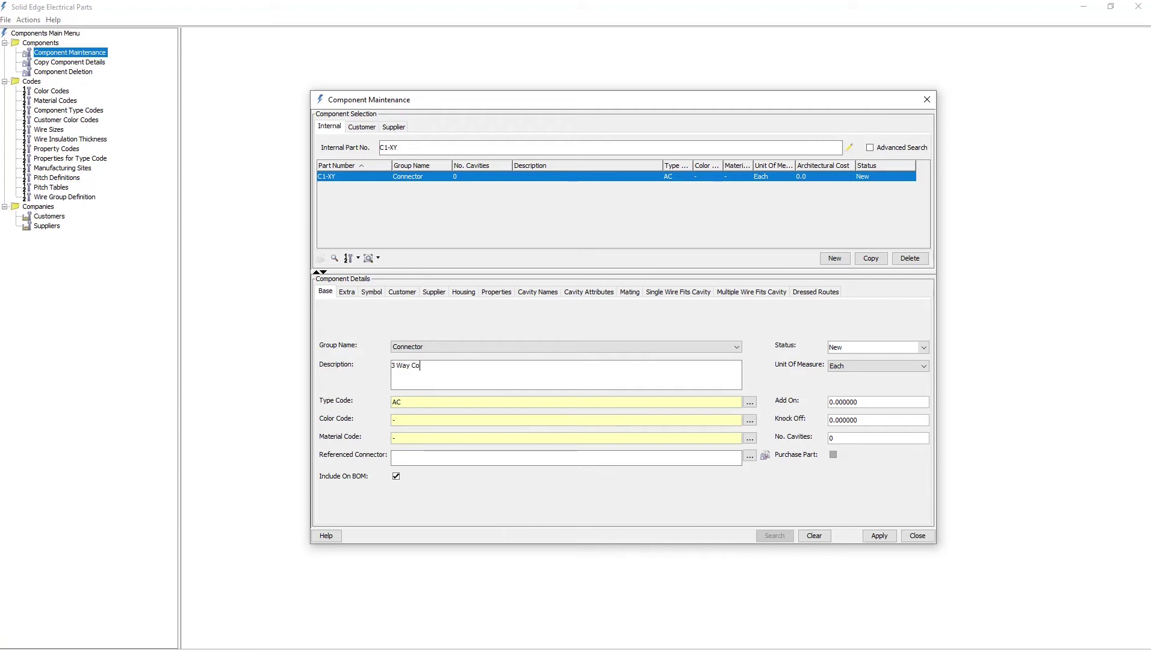
text(nnector)
click(748, 402)
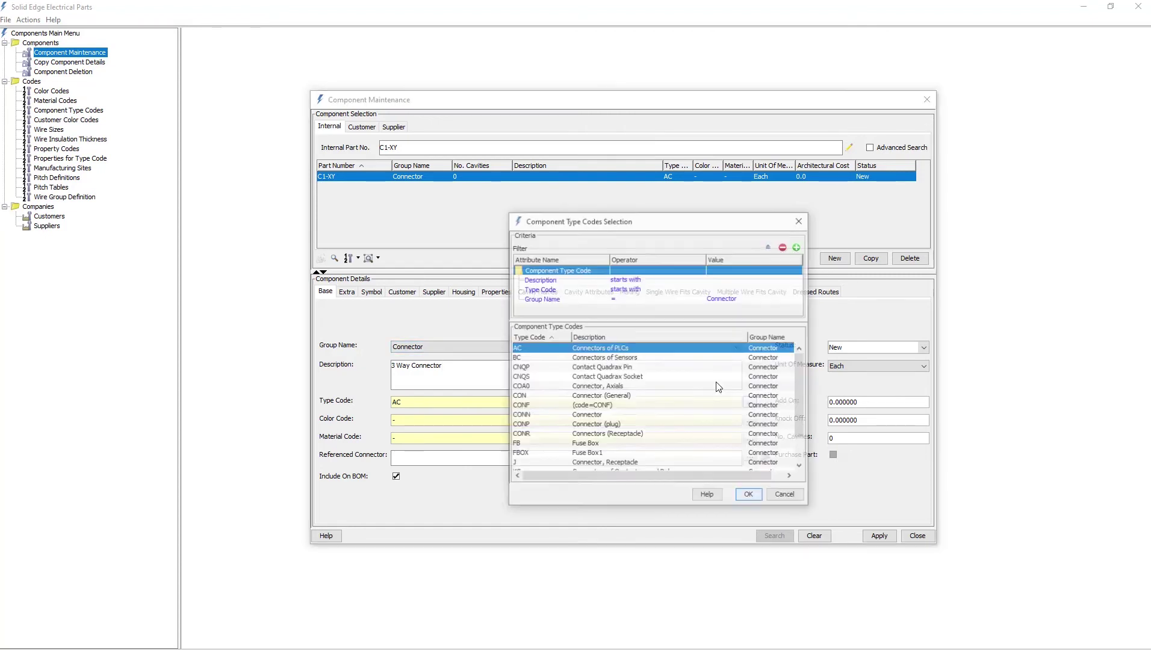
click(530, 417)
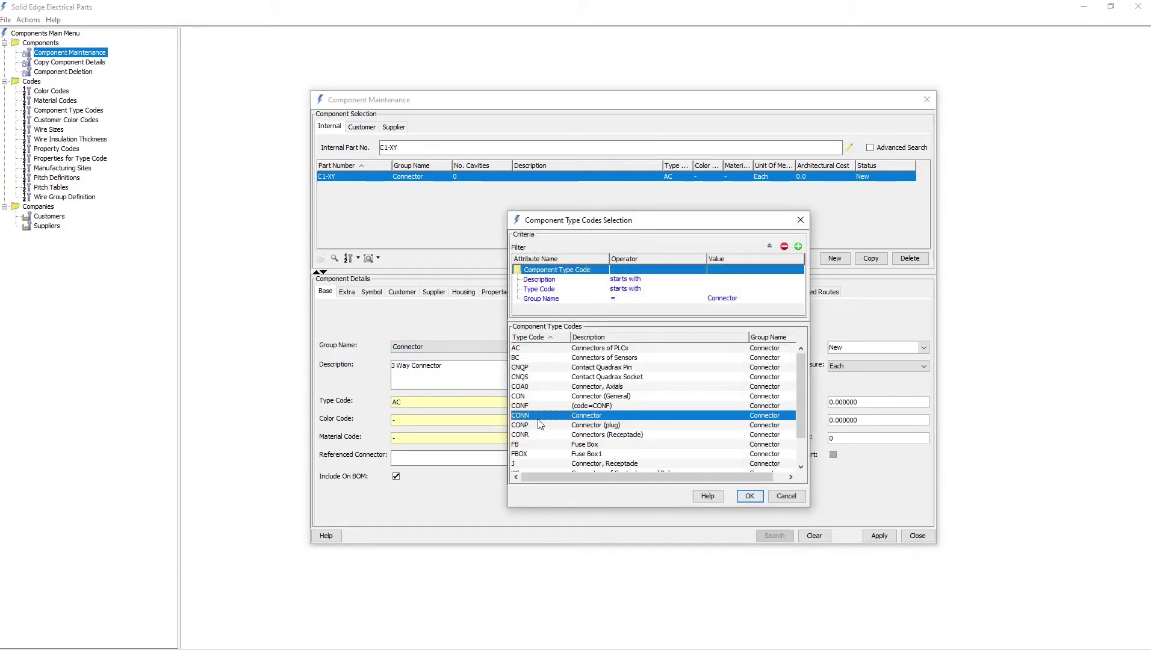
click(750, 497)
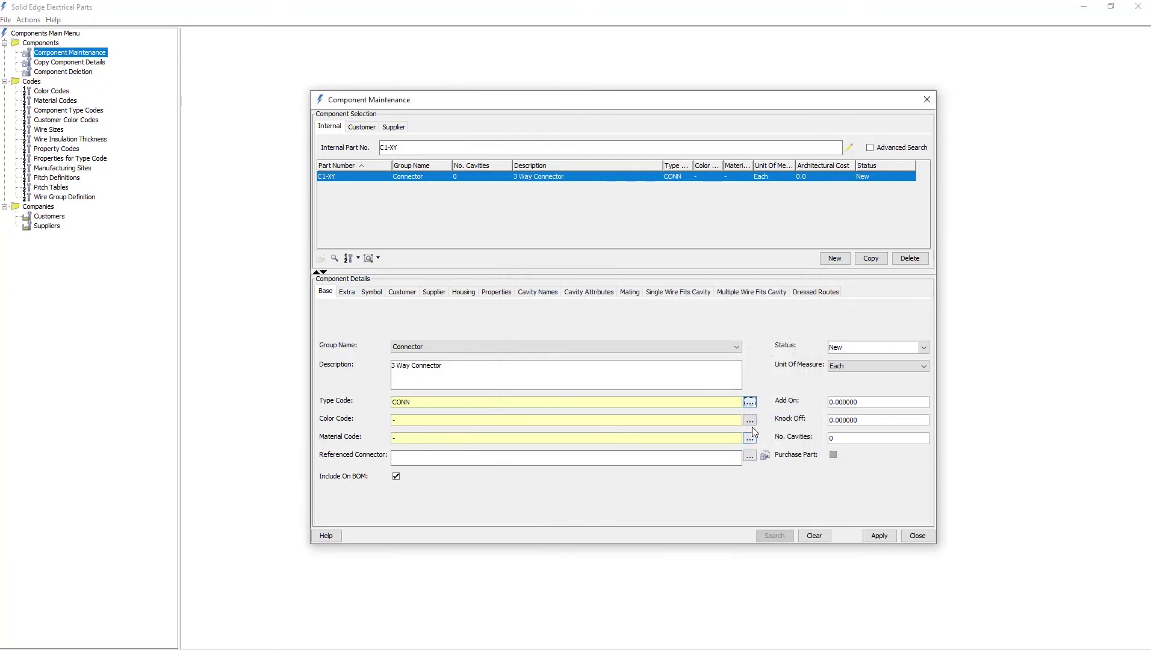
Set the connector's color code to W (White) and its material code to PVC (Polyvinyl chloride).
click(750, 423)
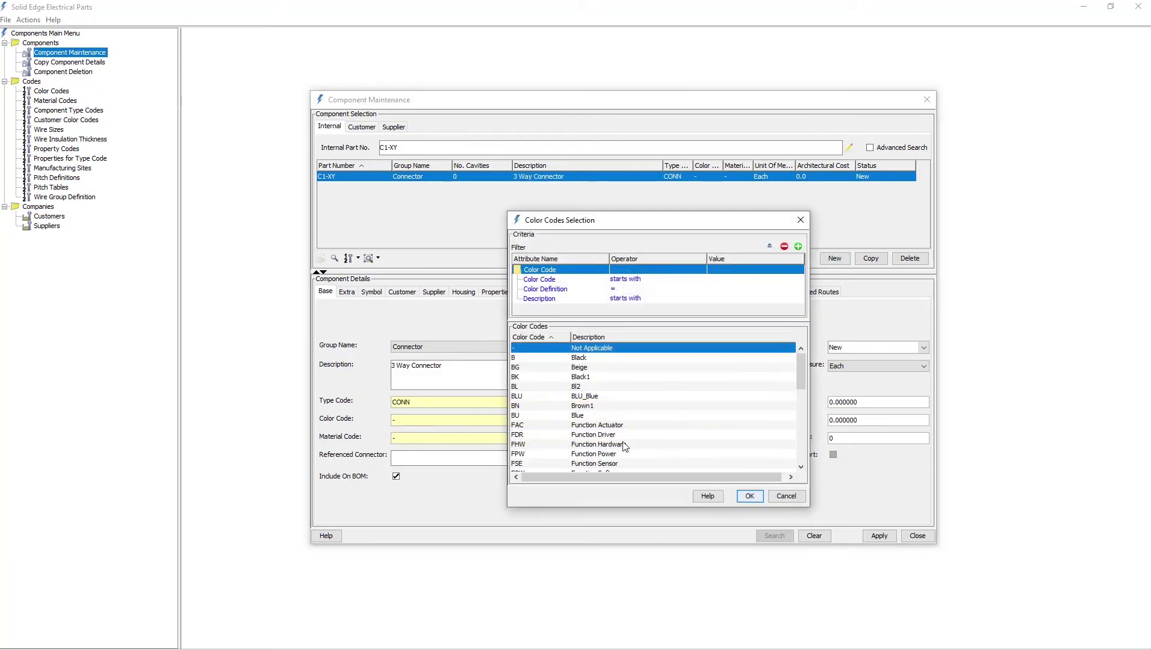
scroll(625, 445, down, 10)
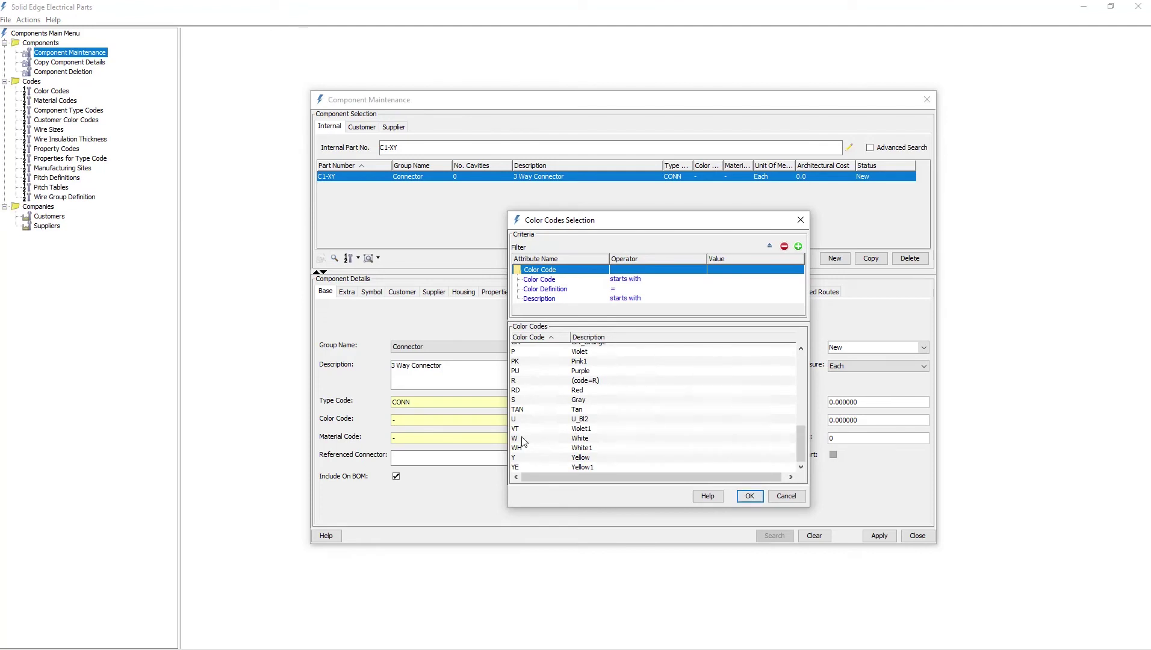
click(523, 438)
click(747, 495)
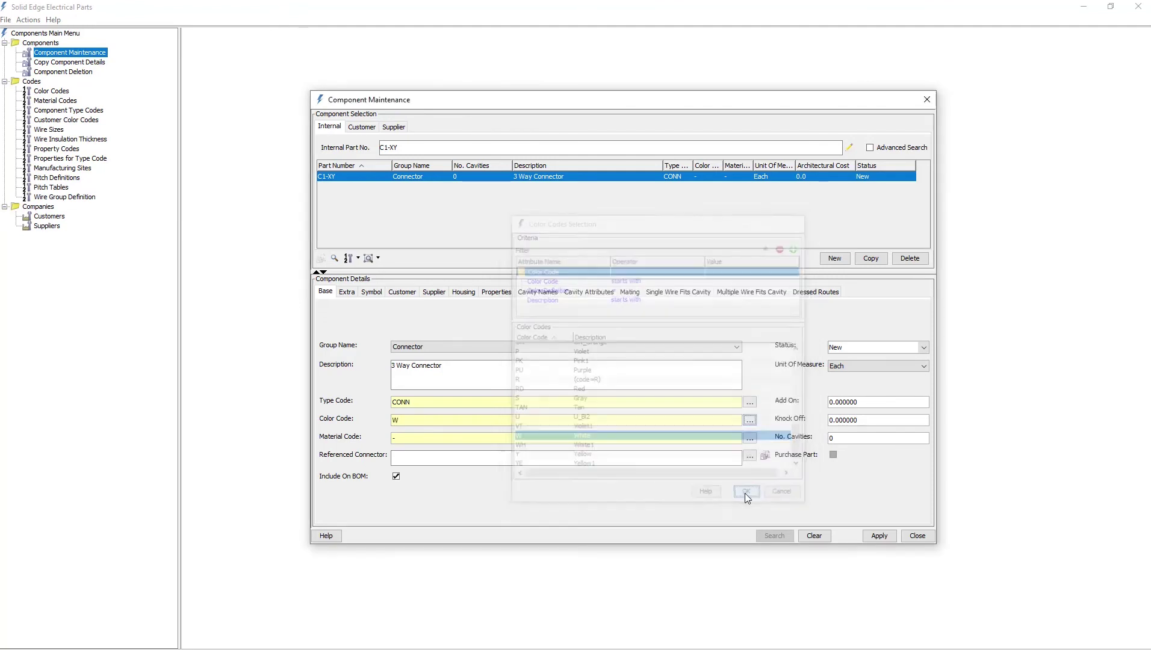
click(750, 439)
scroll(579, 415, down, 10)
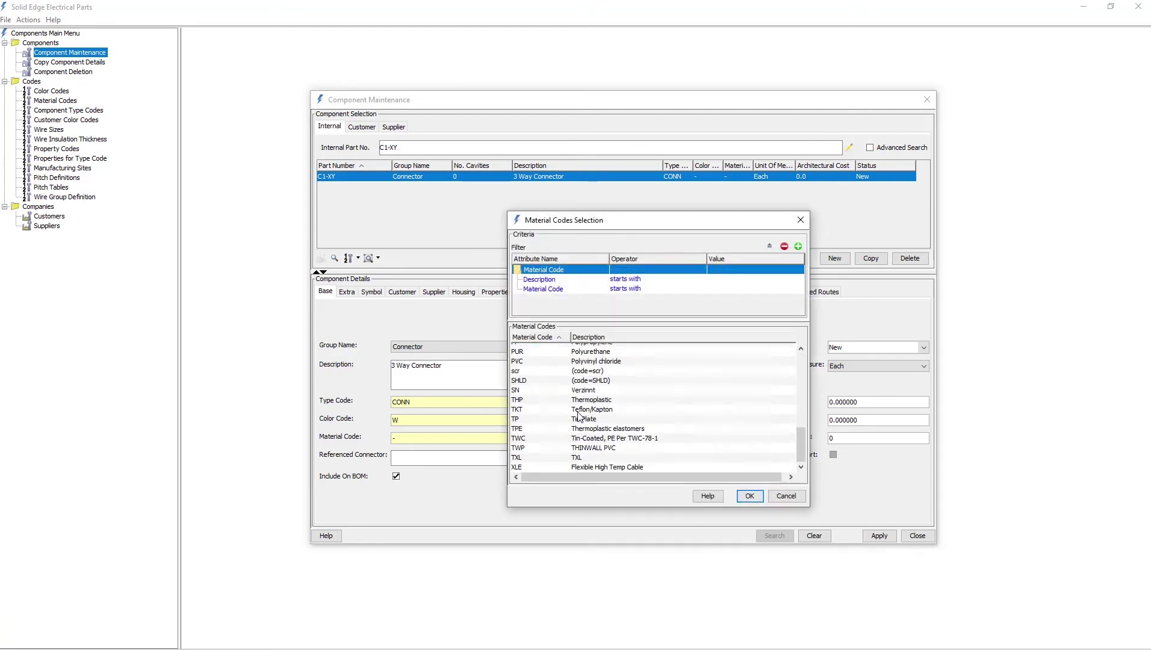
scroll(579, 415, up, 5)
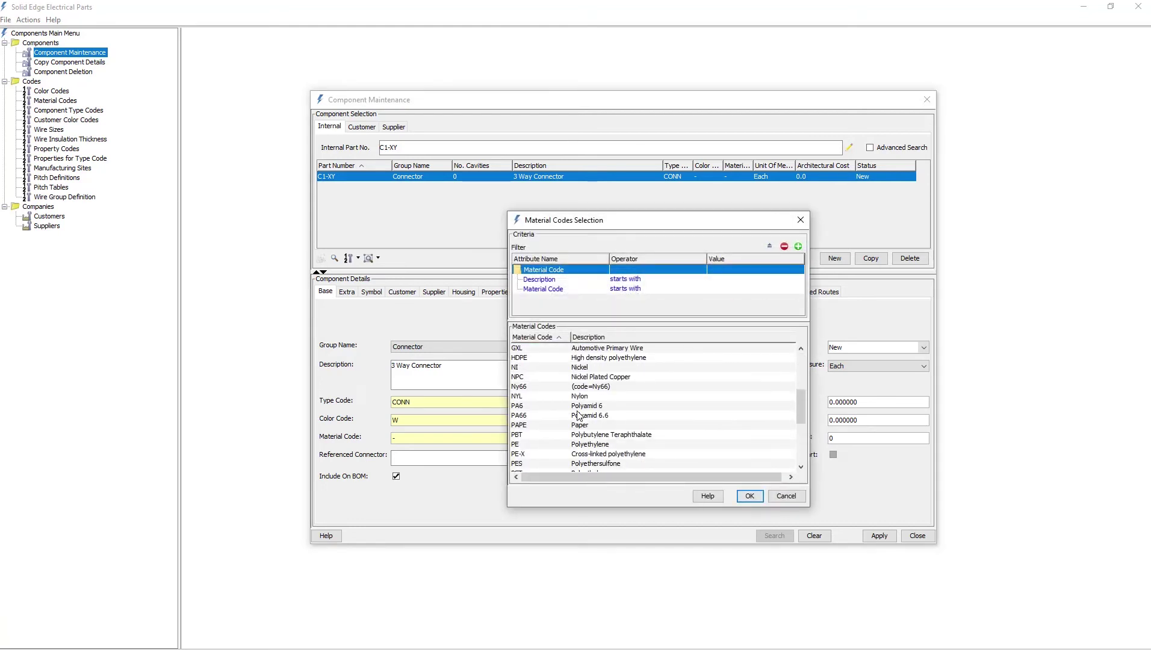
scroll(579, 415, down, 3)
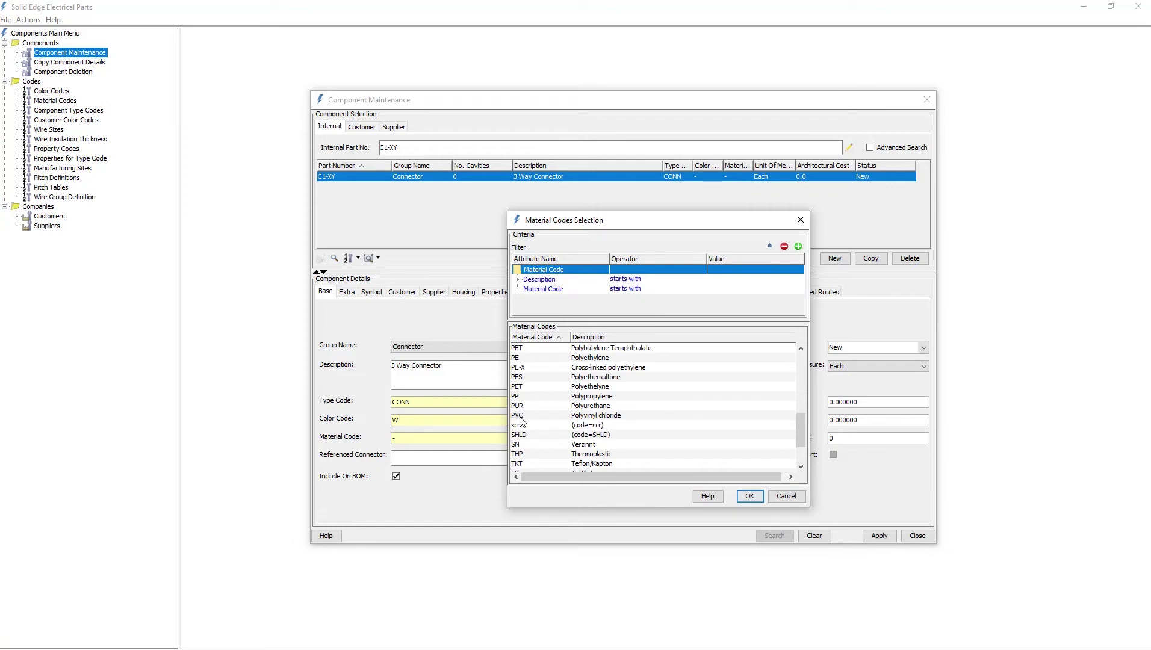
click(519, 418)
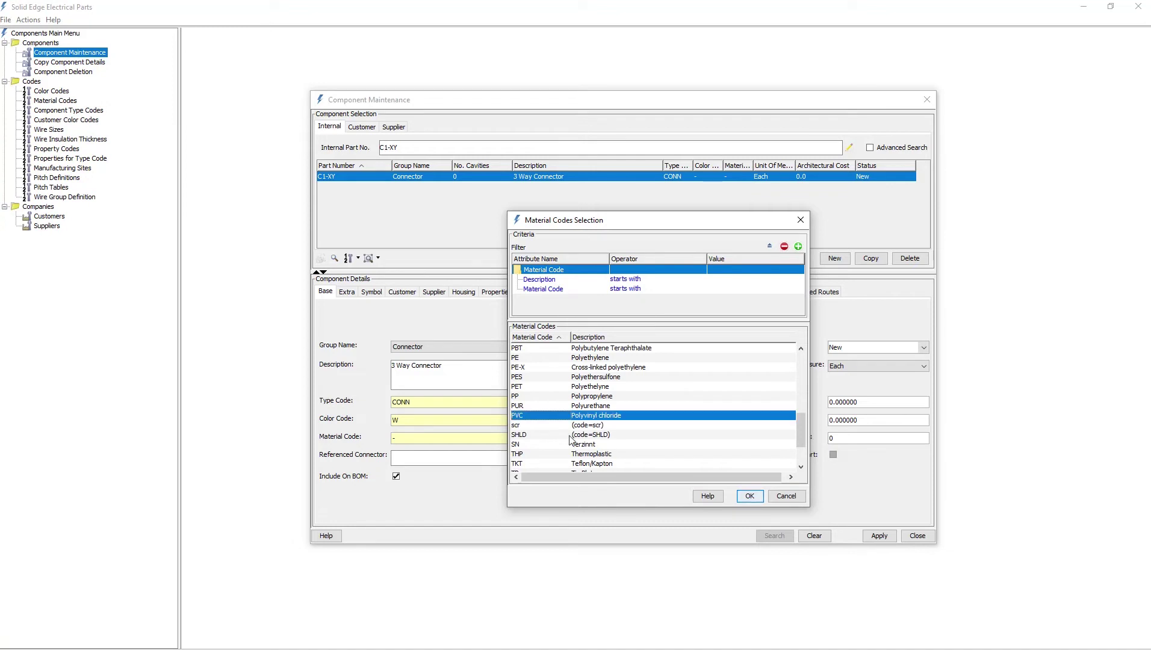
click(749, 496)
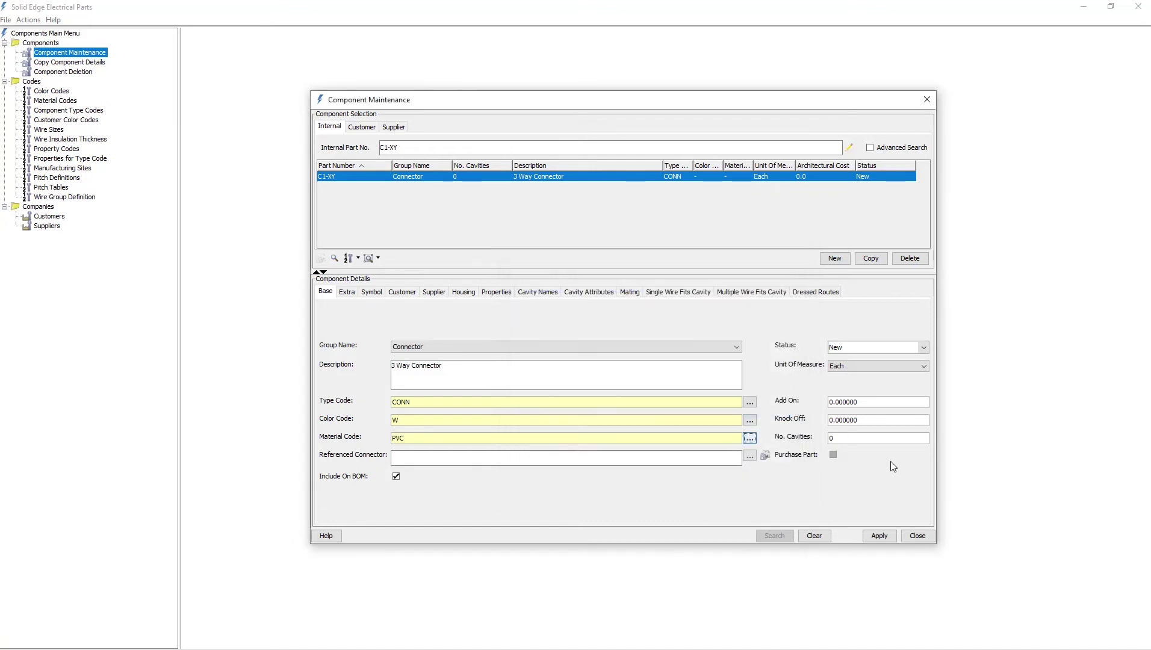
Set the connector's status to Current, with add-on 6, knock-off 5 and 3 cavities.
click(925, 350)
click(862, 370)
drag(866, 404, 810, 420)
text(6)
text(5)
Set the connector's weight to 15 in its extra details.
click(346, 292)
drag(405, 361, 355, 361)
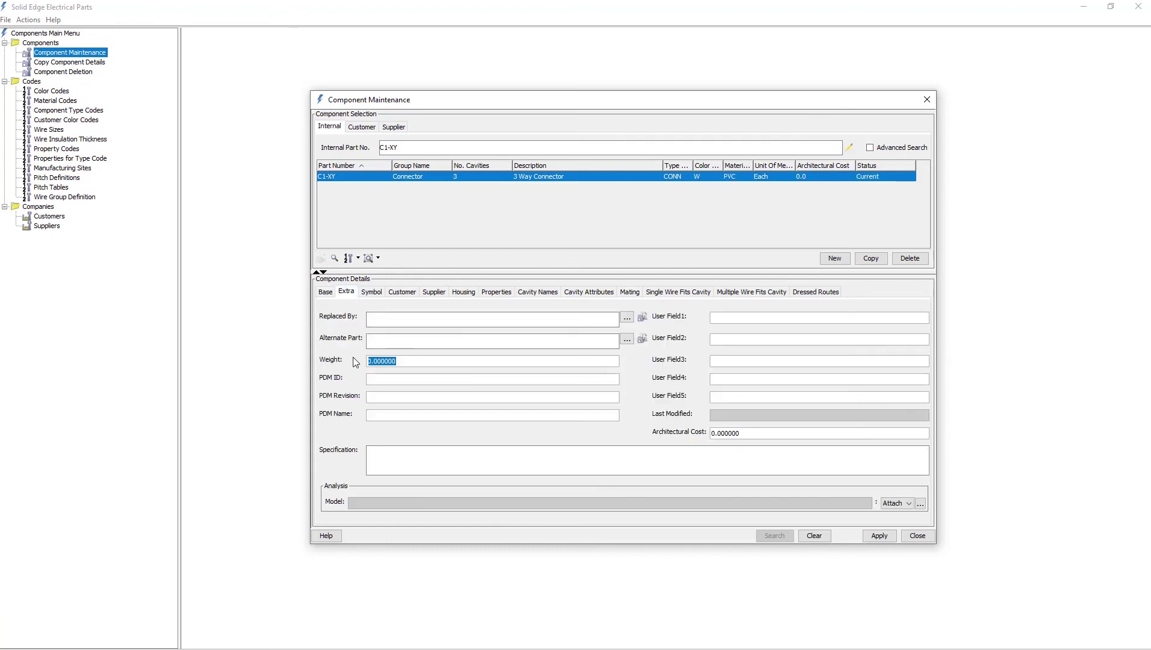
text(15)
Add a customer record to connector C1-XY with customer part number Conn-5000 and customer European Motors.
click(404, 293)
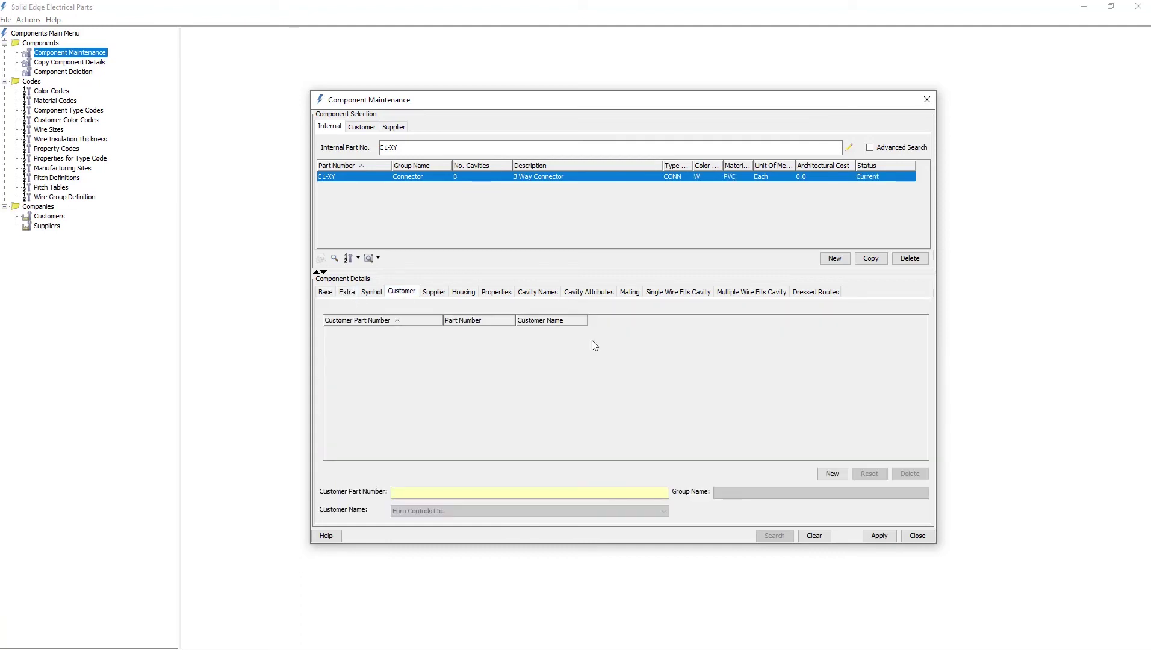
click(836, 475)
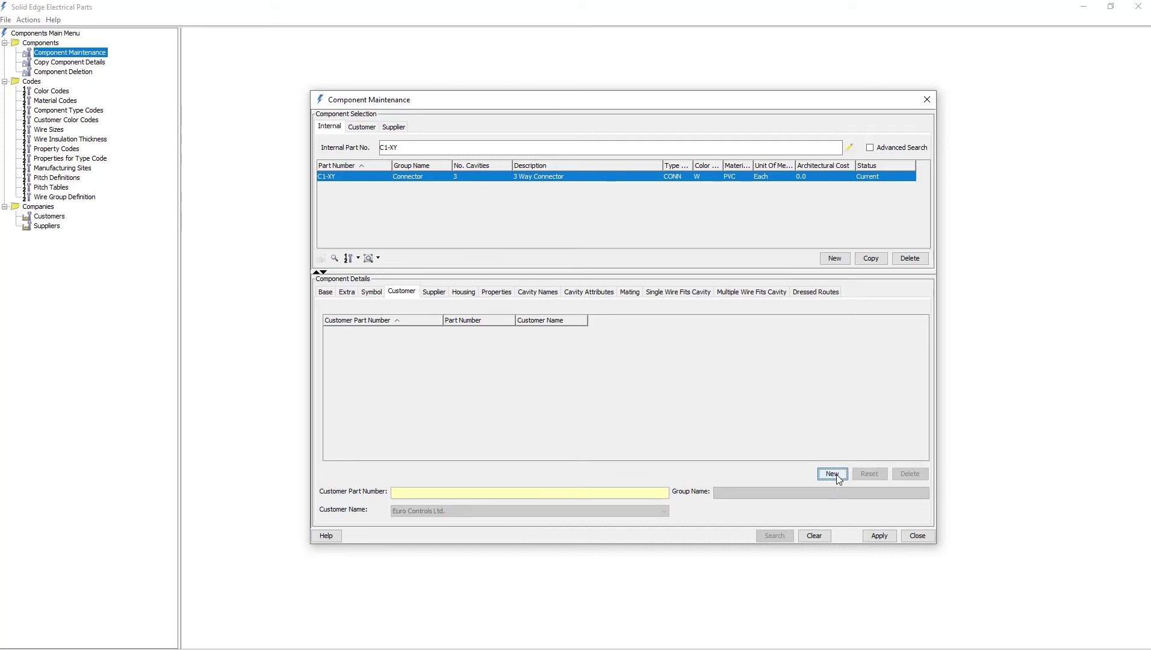
click(438, 497)
text(C)
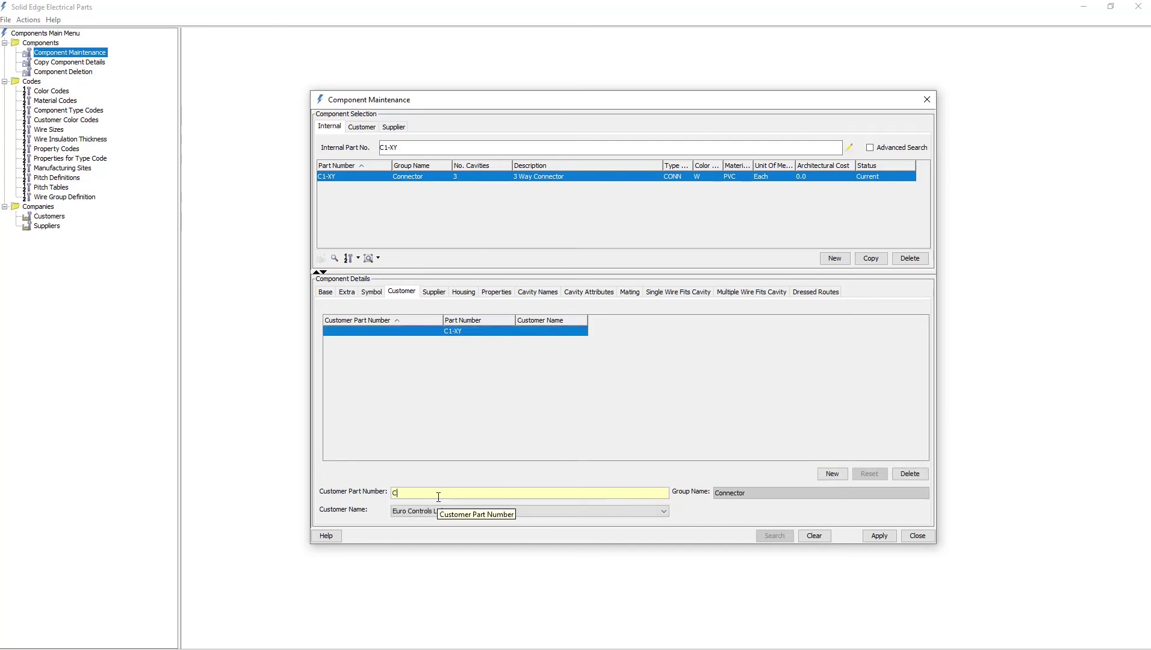
text(onn)
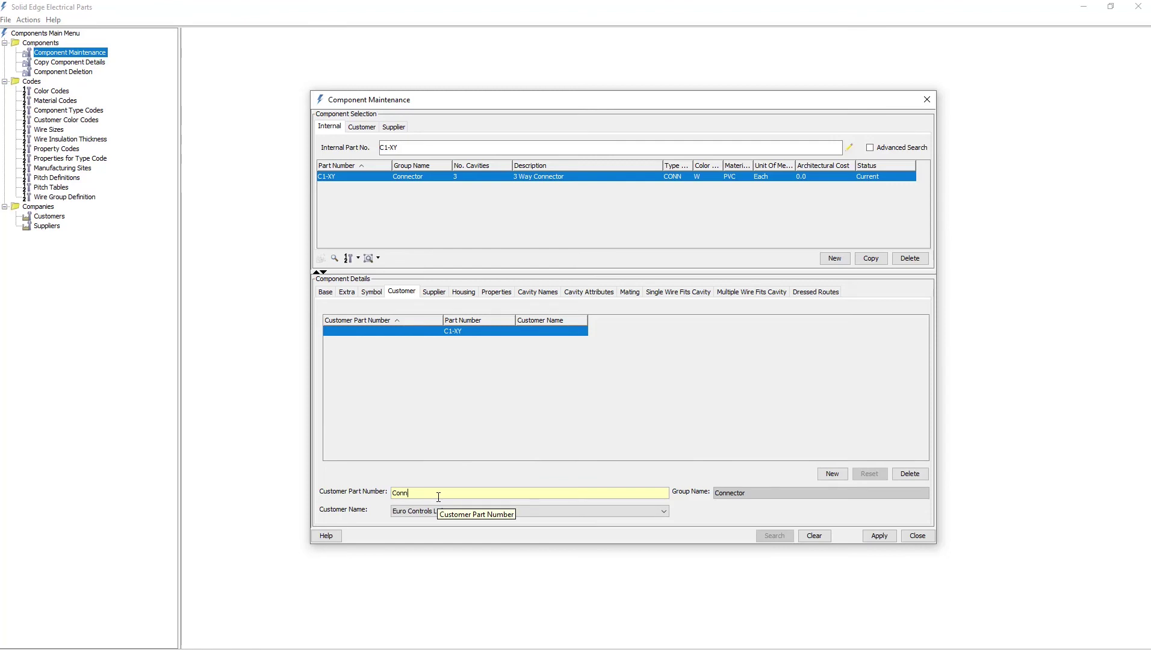
text(-5000)
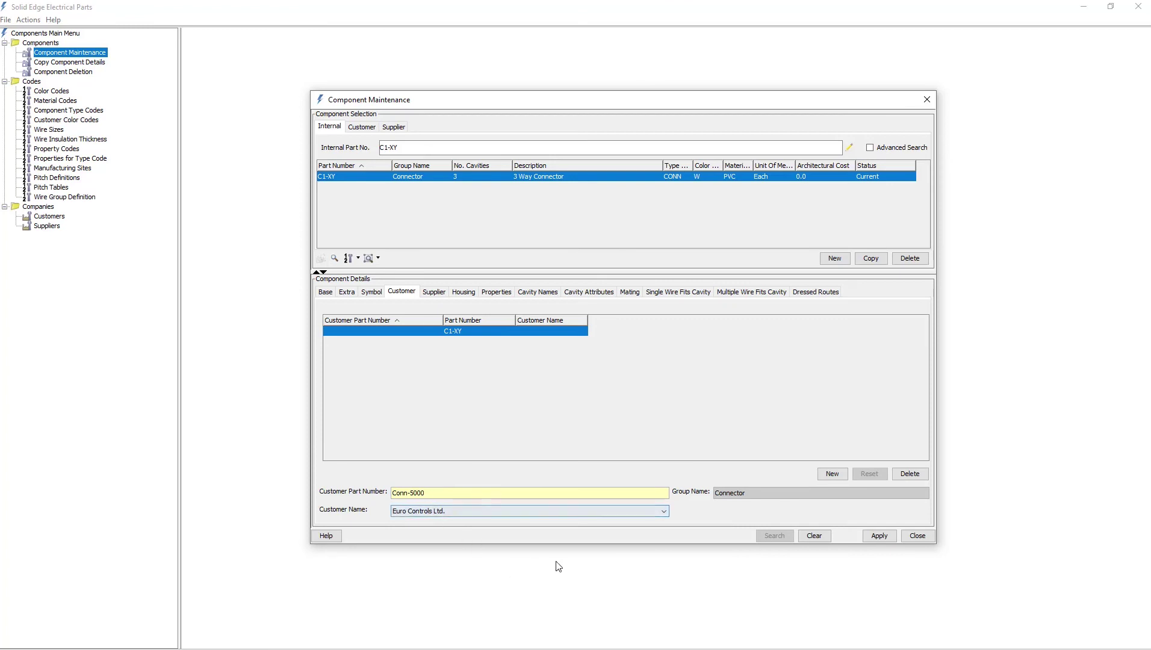
click(663, 511)
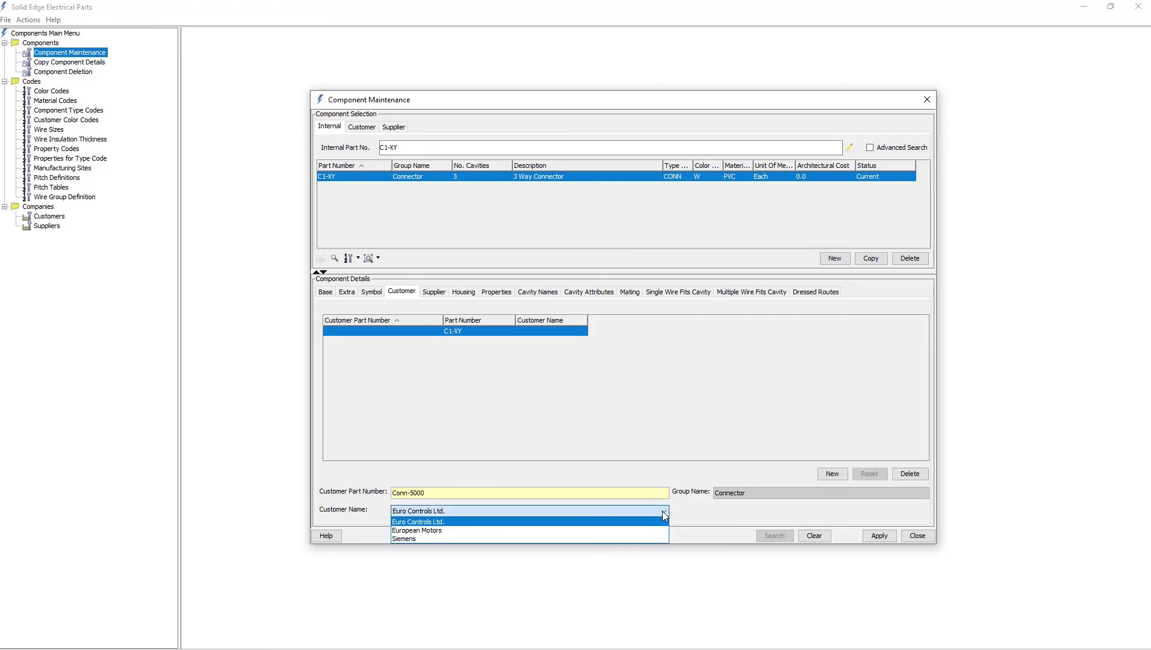
click(435, 530)
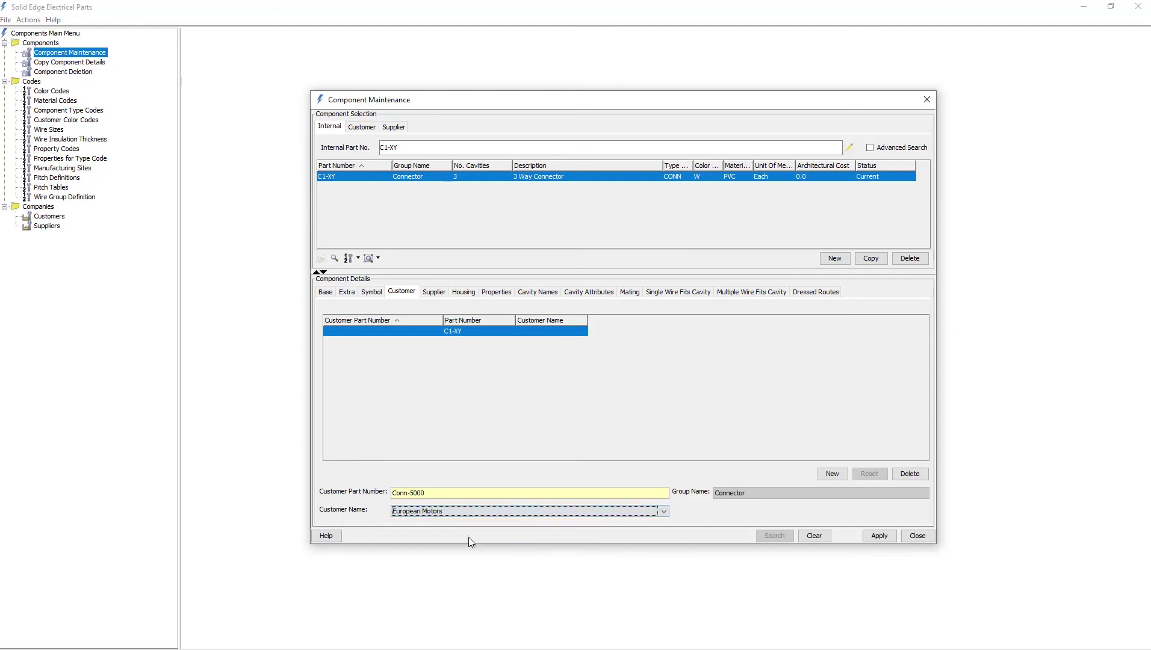
Add a supplier record with part number AA-1011 from A.A.G Group to C1-XY, then apply the changes and close the component maintenance window.
click(434, 293)
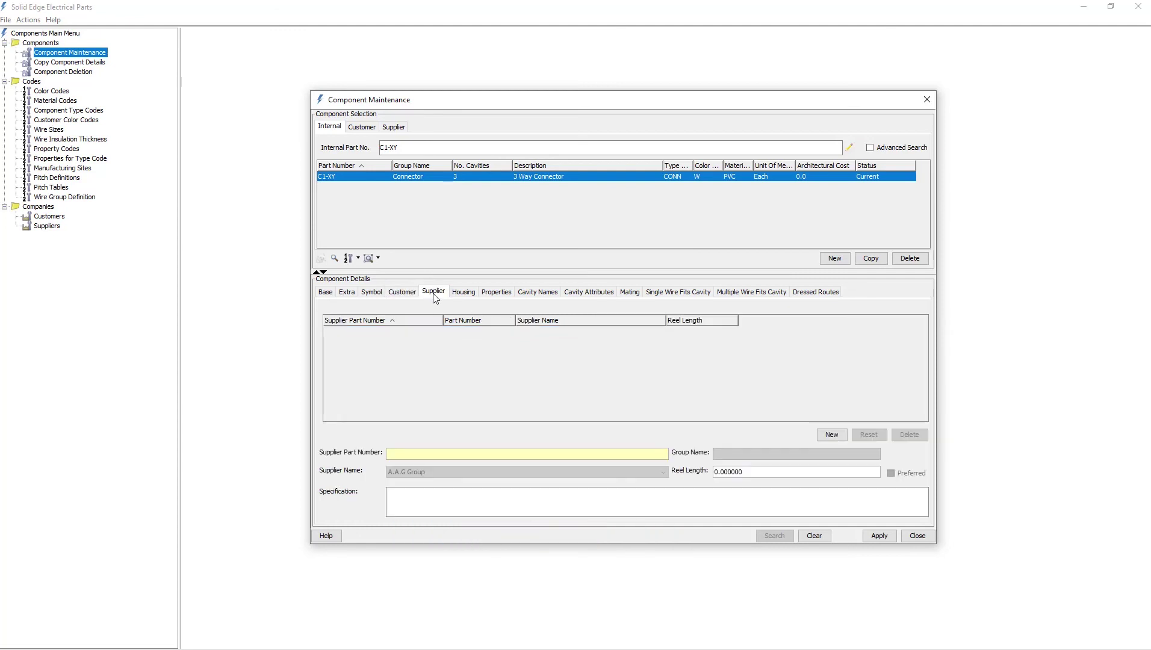
click(833, 436)
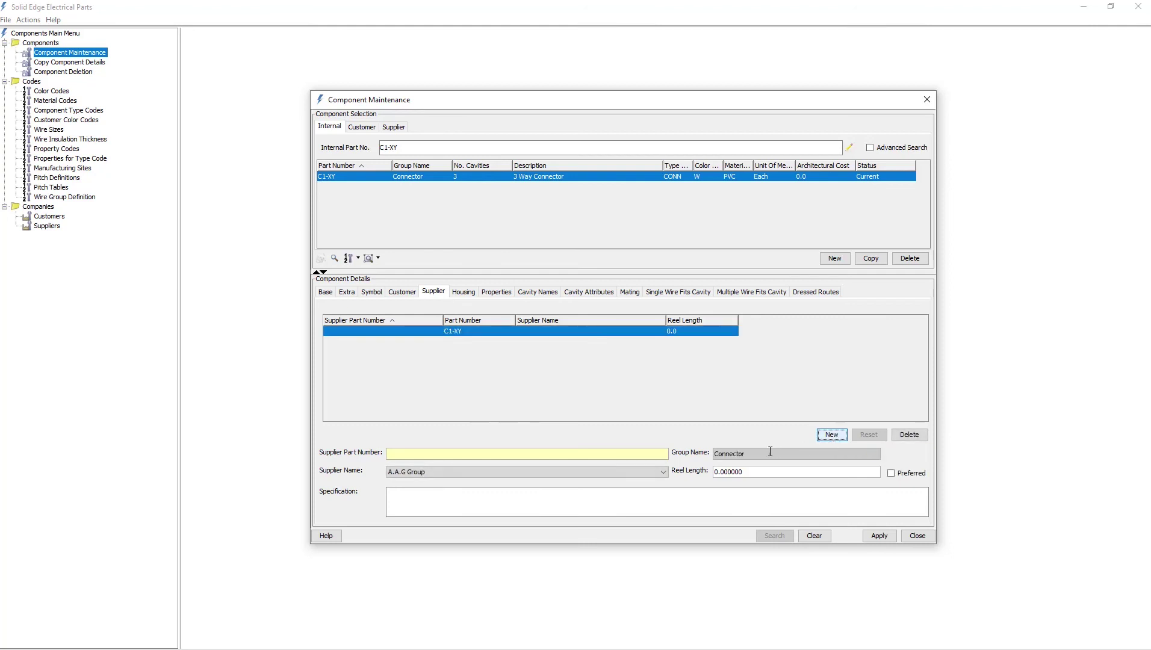
click(515, 457)
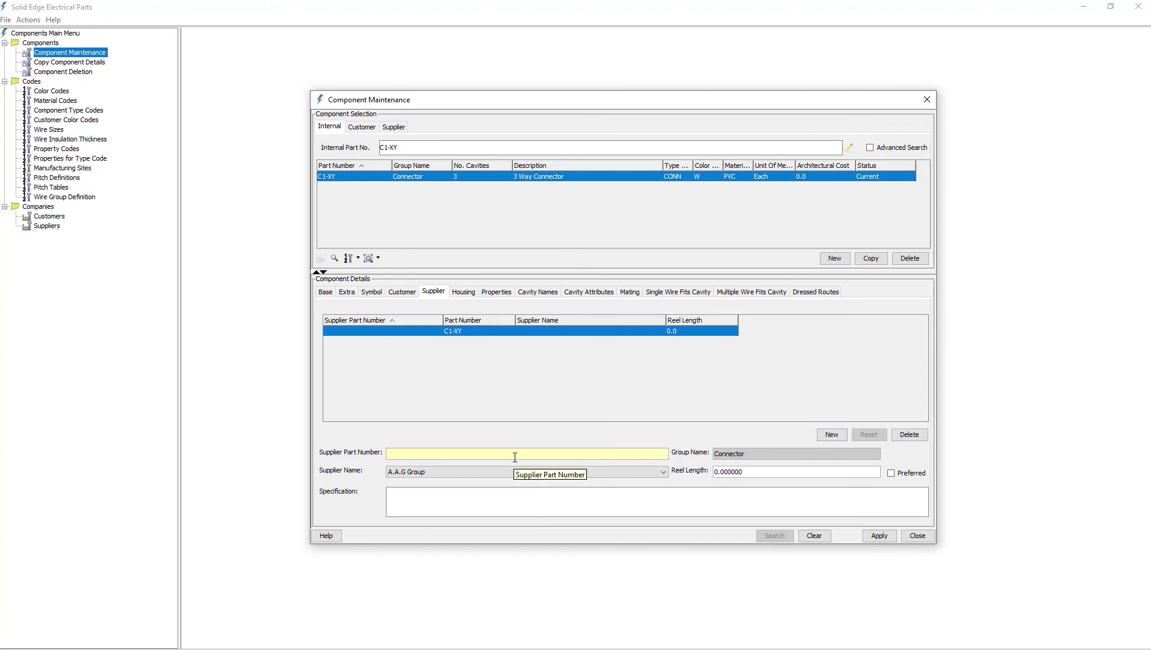
text(AA-1011)
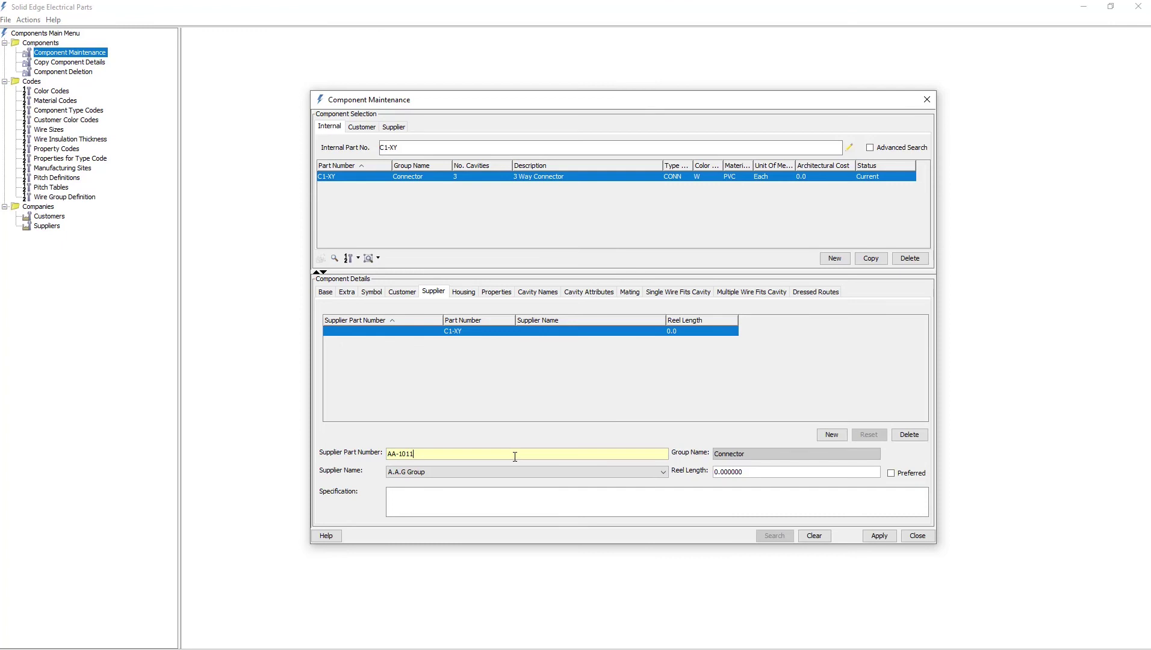
click(884, 535)
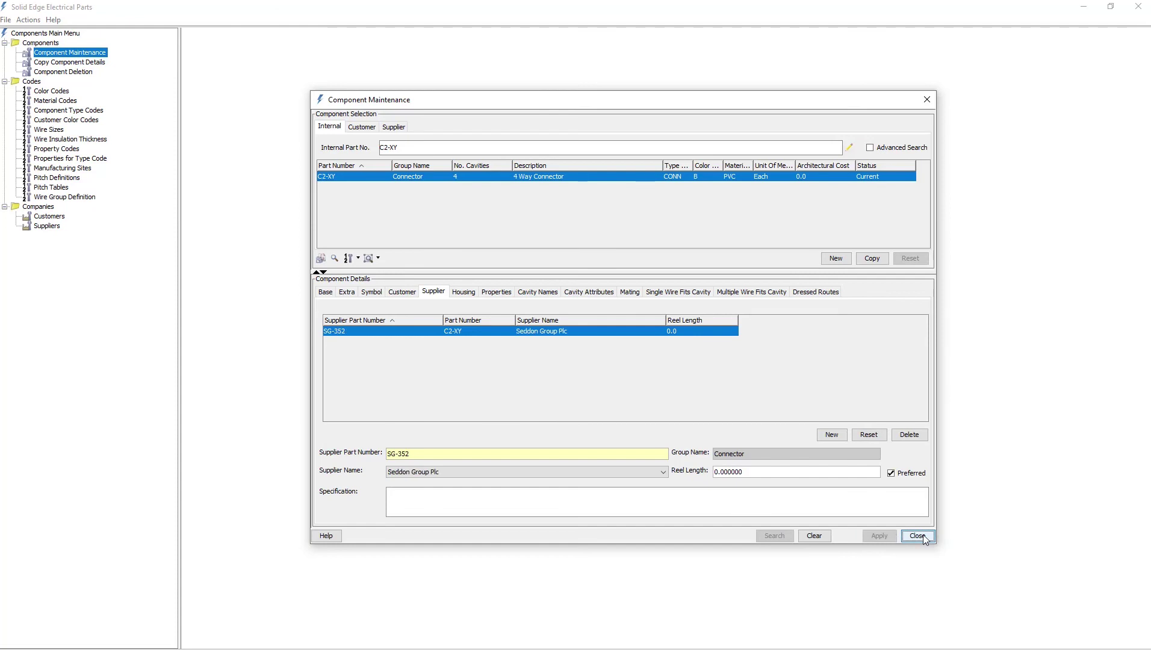
click(917, 536)
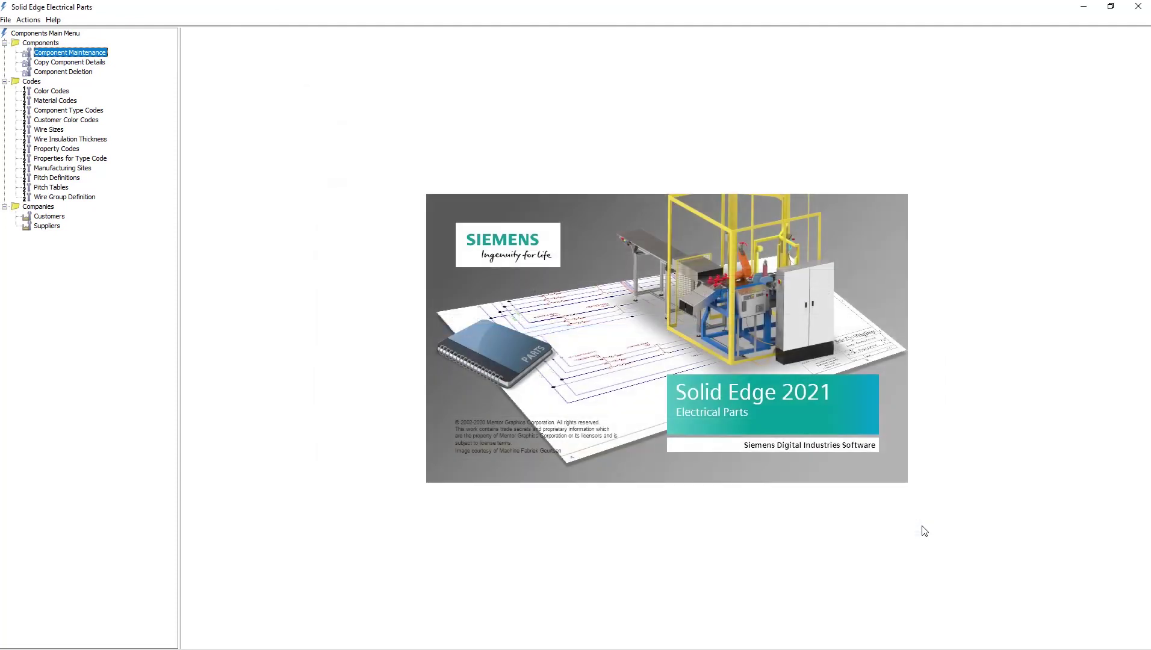